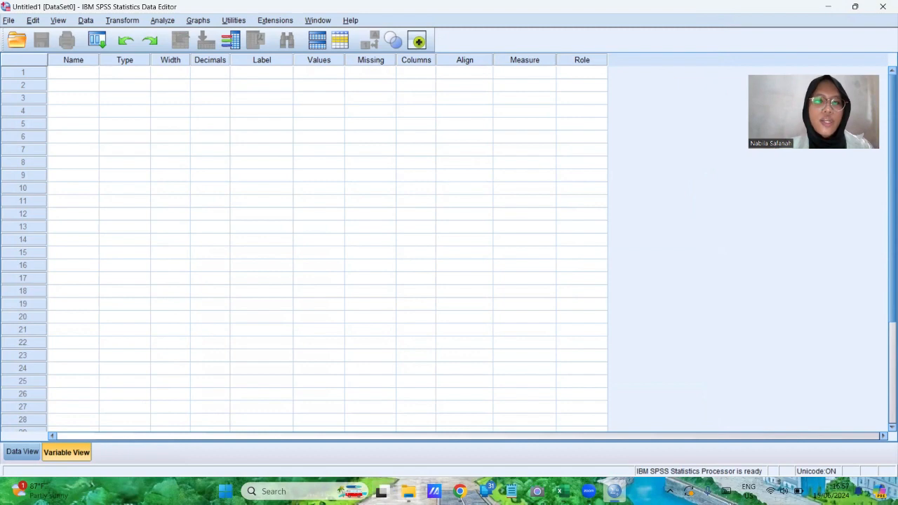
Switch to the Downloads subfolder 1 and open the workbook DATA SOAL UAS No. 1 & 2 in Excel.
click(615, 491)
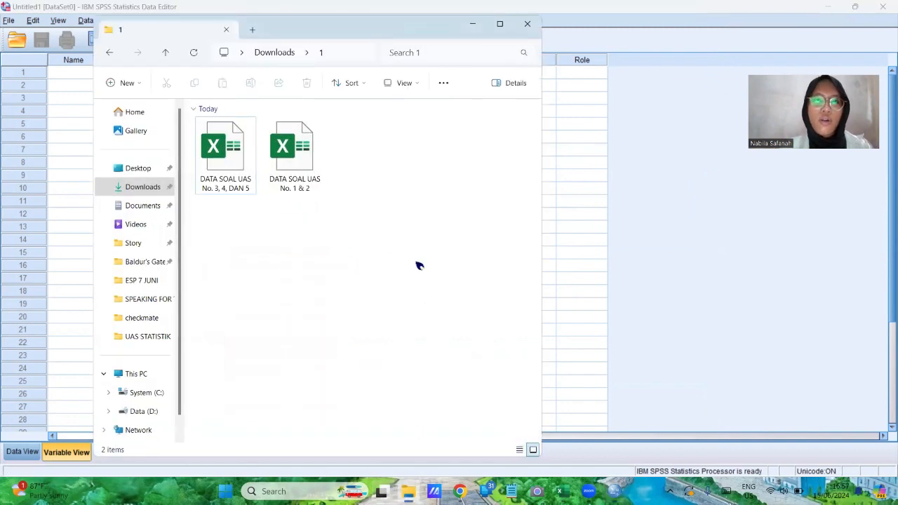
double_click(295, 154)
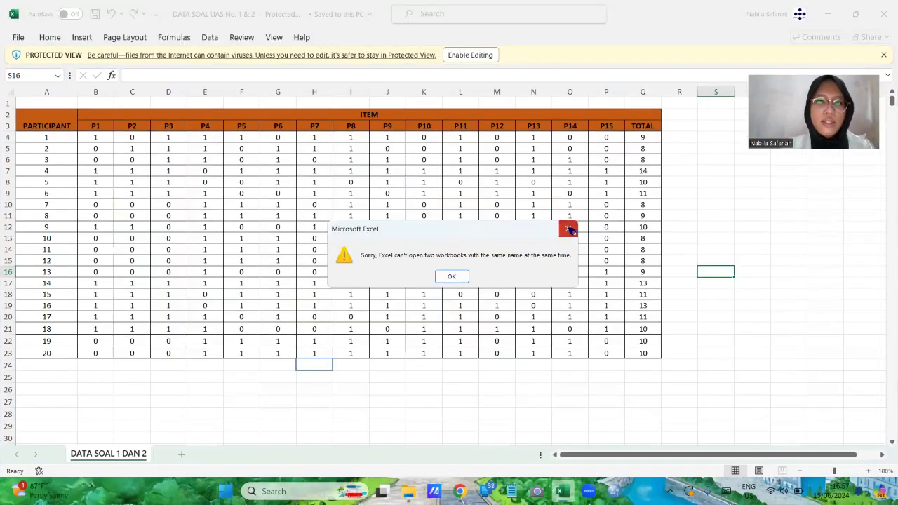
click(569, 229)
click(368, 401)
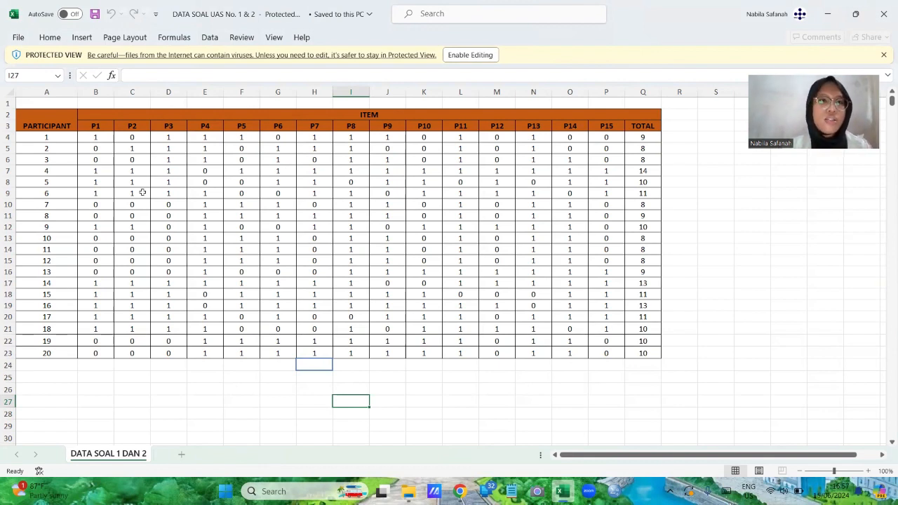
Copy the score cells B4:Q23, covering items P1 to P15 and TOTAL for all 20 participants.
click(97, 138)
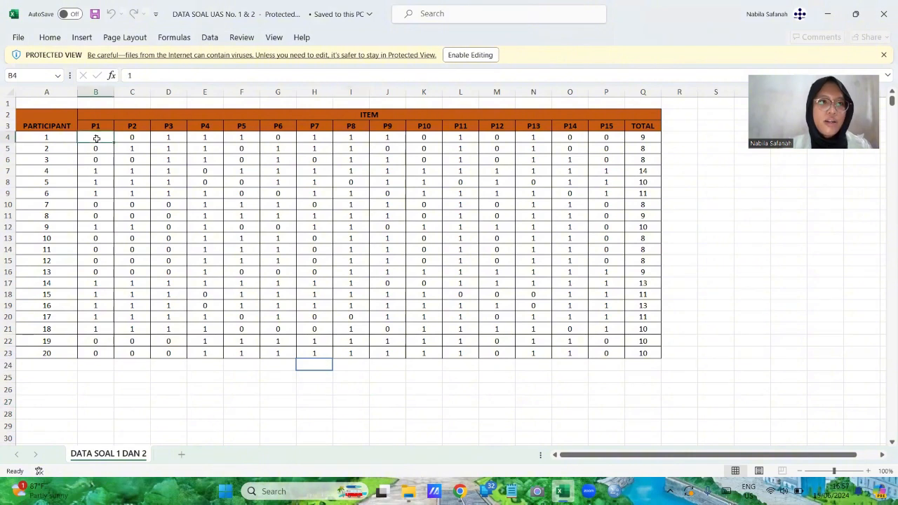
mouse_move(97, 138)
mouse_down()
mouse_move(355, 219)
mouse_move(640, 351)
mouse_up()
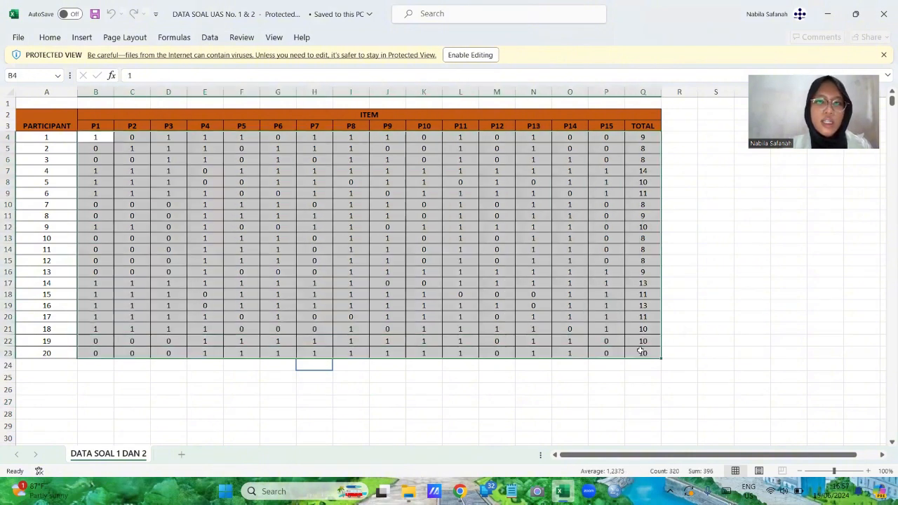
key(ctrl+c)
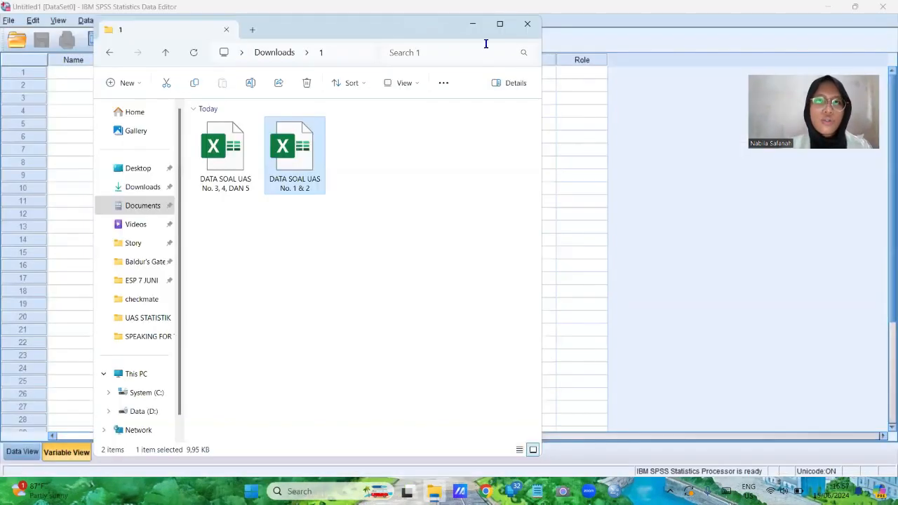
Switch back to the SPSS Data Editor and paste the copied scores into Data View from the first cell.
click(472, 24)
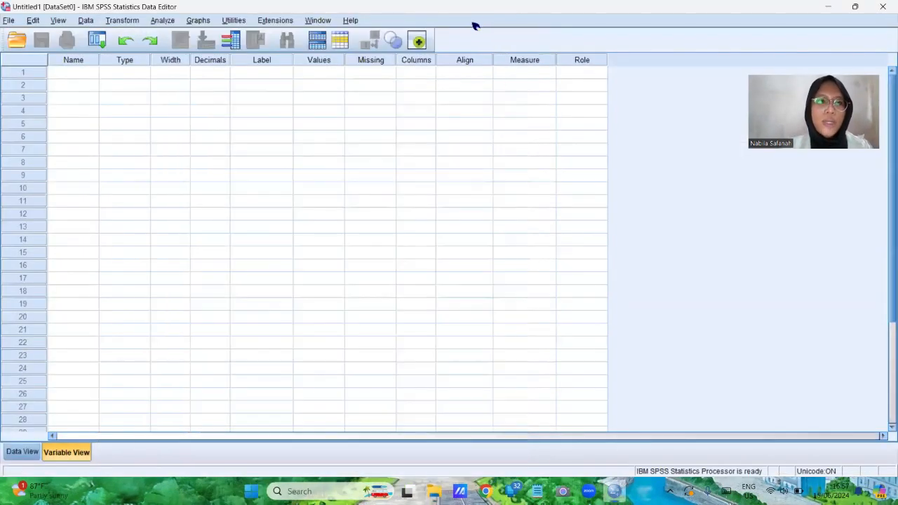
click(22, 453)
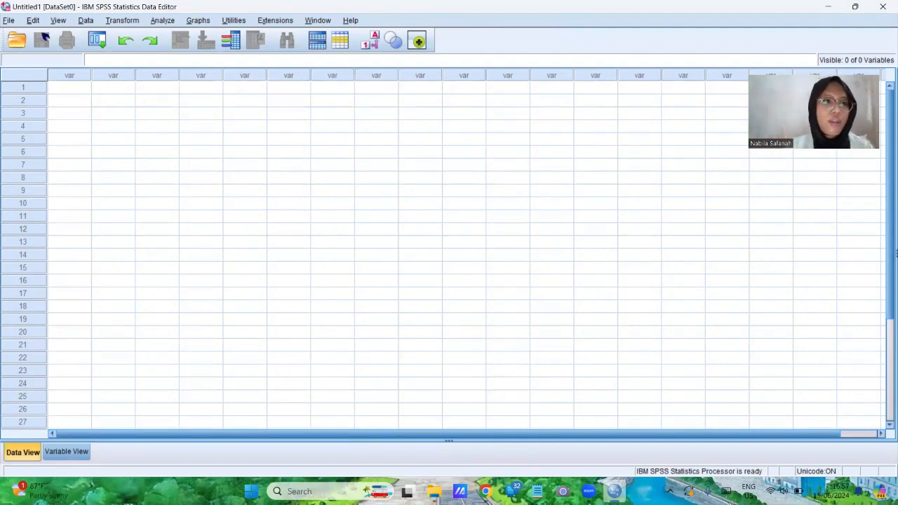
click(72, 92)
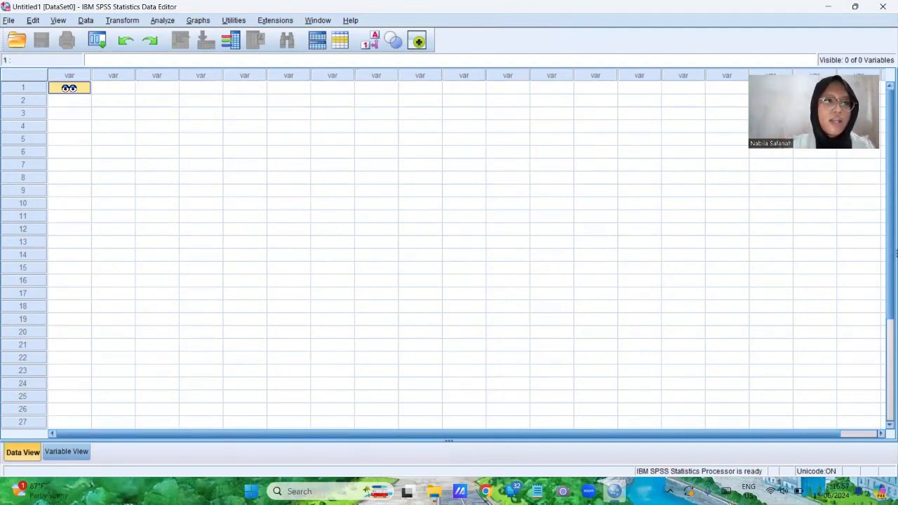
key(ctrl+v)
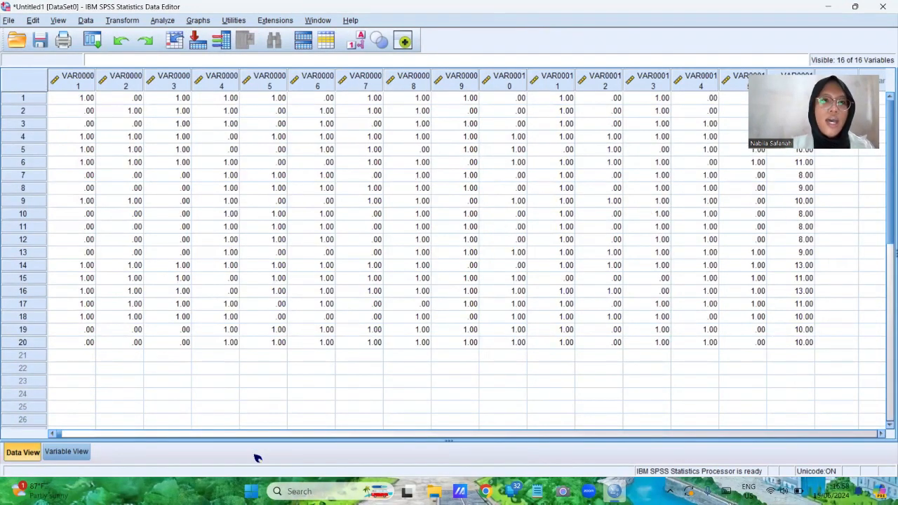
Set the decimals of the first variable, VAR00001, to 0 in Variable View.
click(68, 452)
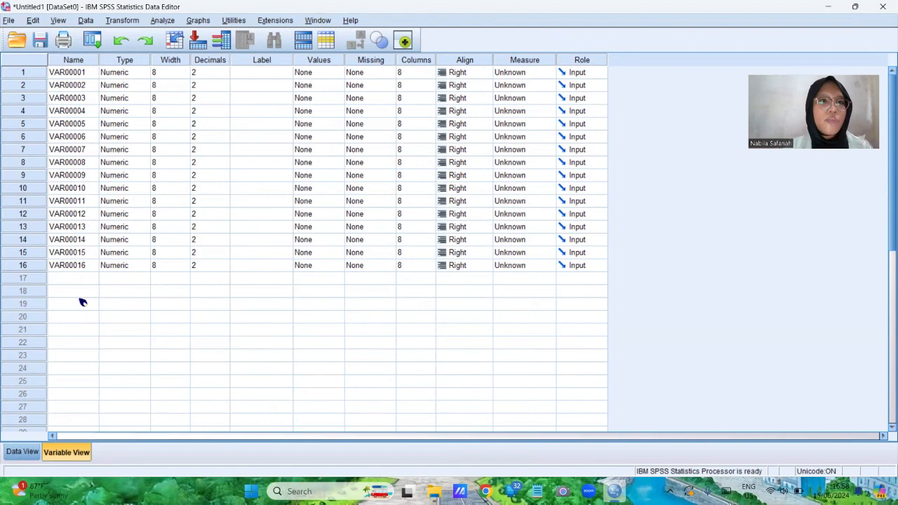
click(213, 73)
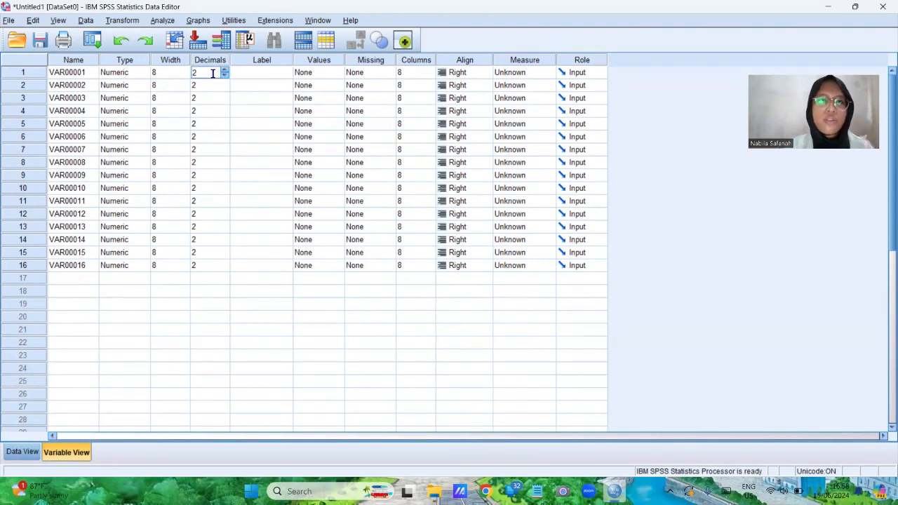
key(BackSpace)
text(0)
click(216, 124)
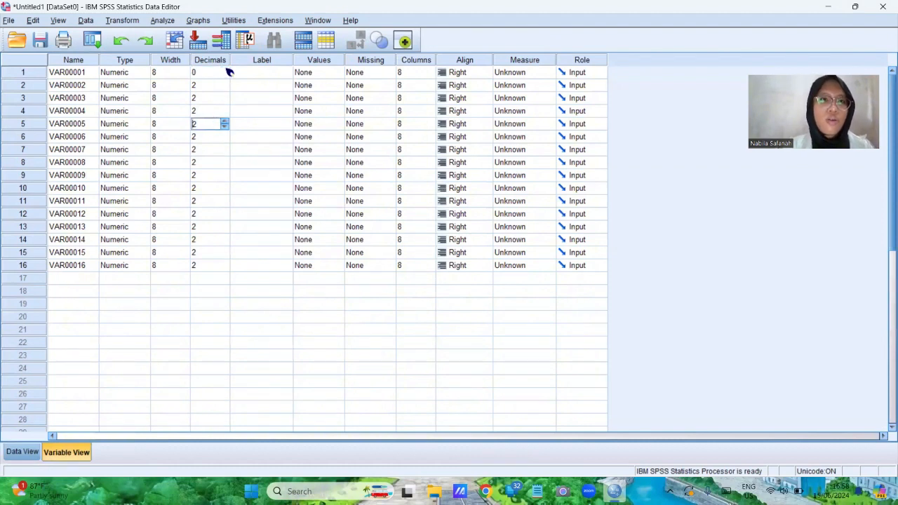
Copy the 0 decimals setting of VAR00001 to variables VAR00002 through VAR00016.
click(204, 73)
right_click(205, 74)
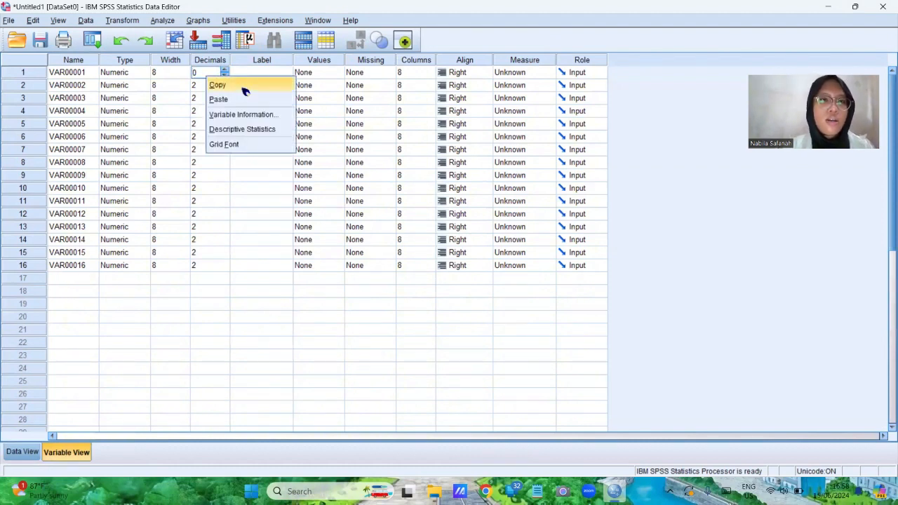
click(234, 86)
click(211, 86)
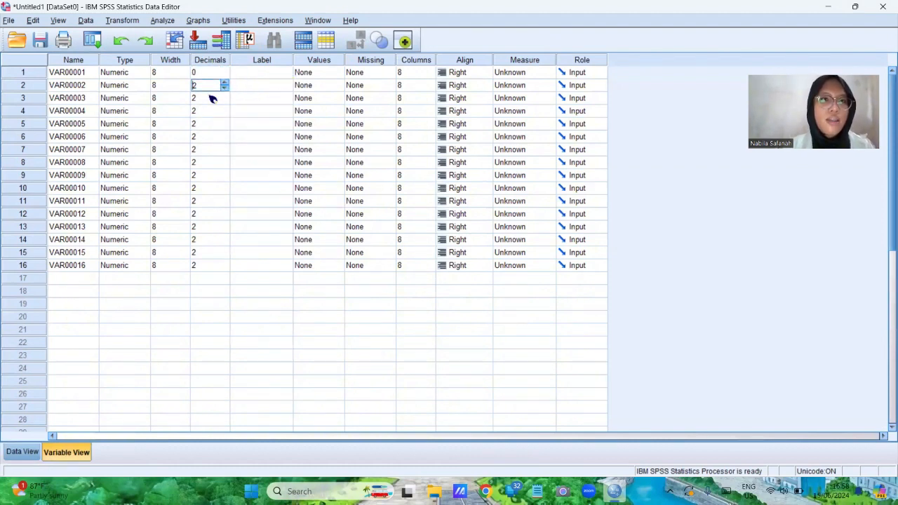
drag(212, 98, 219, 266)
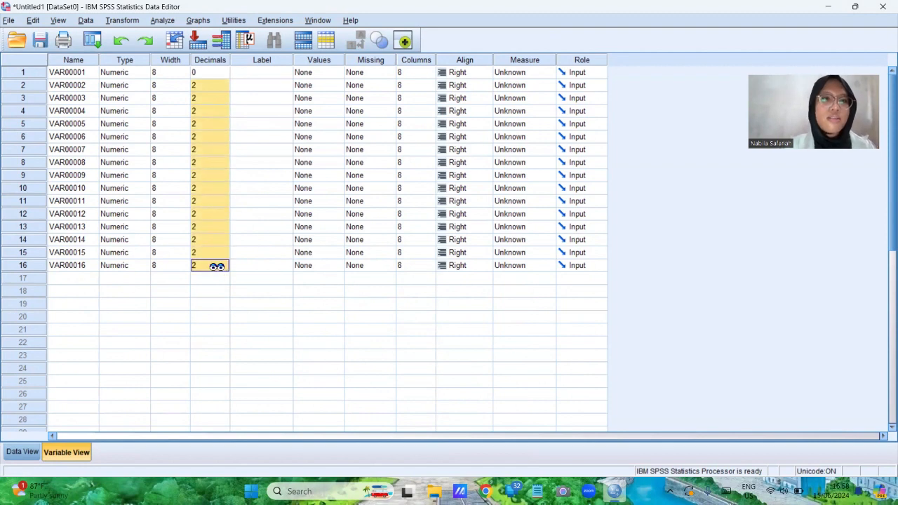
key(ctrl+v)
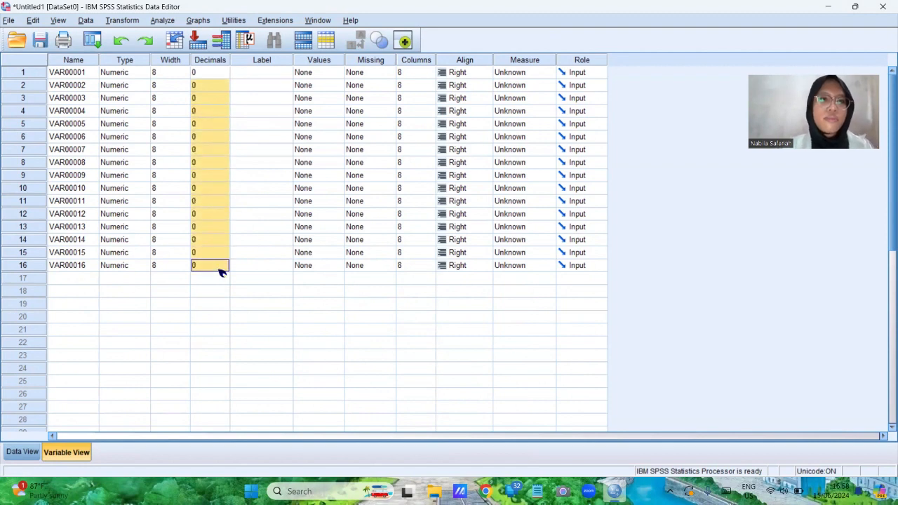
click(399, 343)
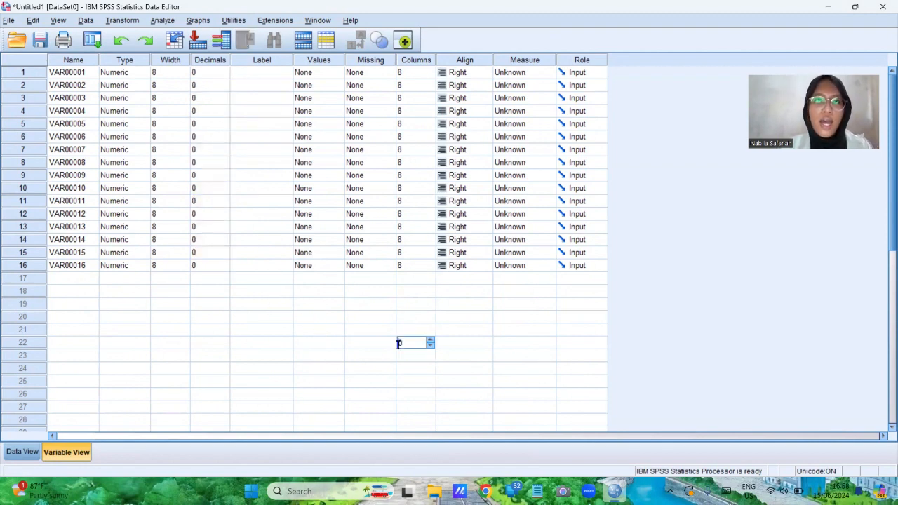
Set the measure of VAR00001 to Scale and copy that setting to VAR00002 through VAR00016.
click(535, 74)
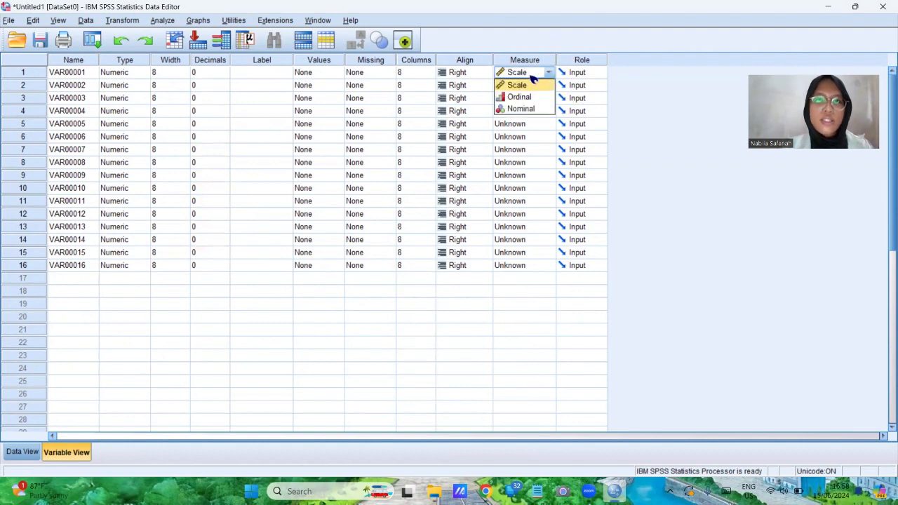
click(501, 138)
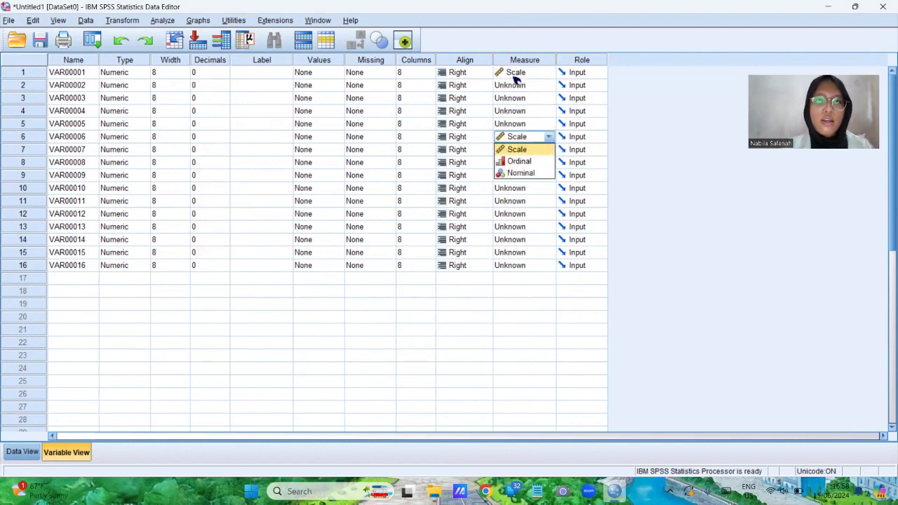
right_click(514, 77)
click(523, 85)
drag(521, 85, 515, 265)
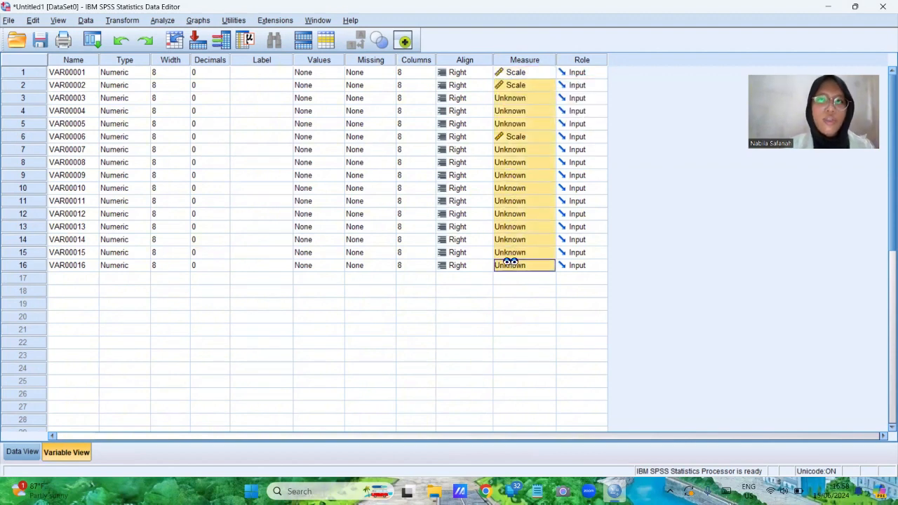
key(ctrl+v)
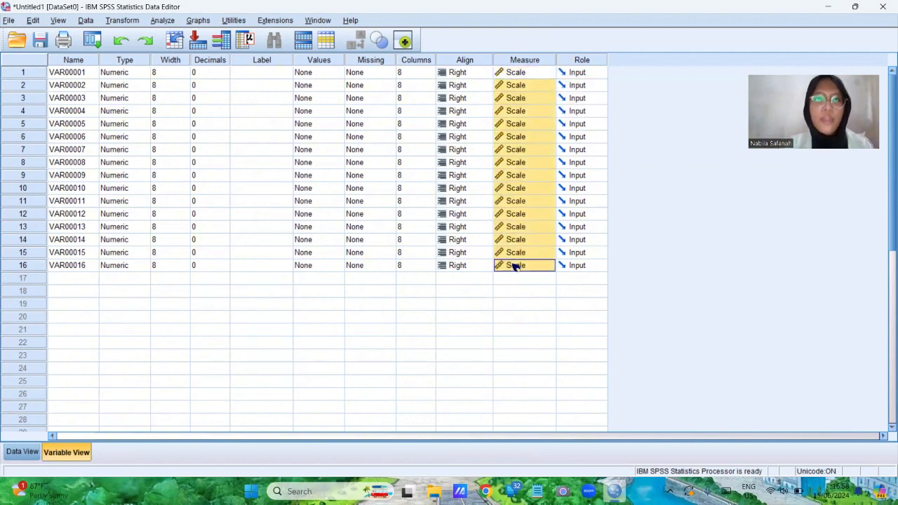
click(383, 317)
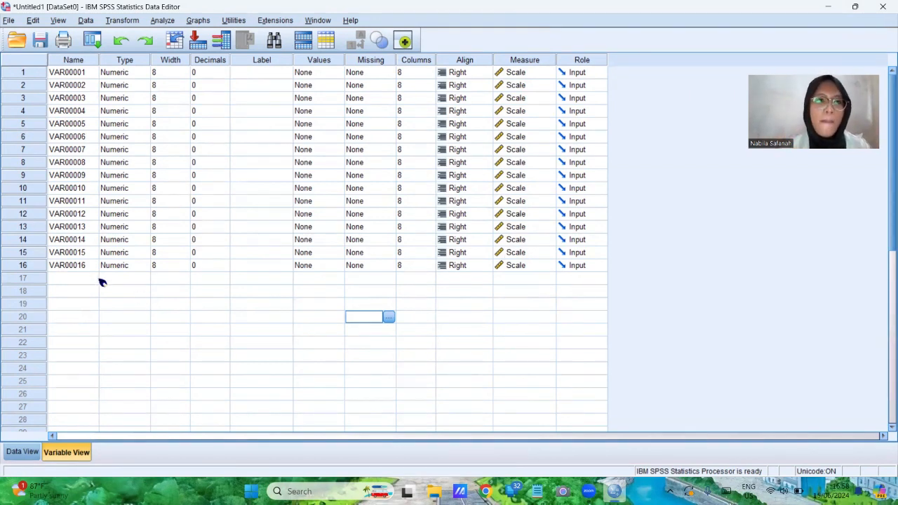
Rename the variable VAR00016 as TOTAL.
double_click(82, 265)
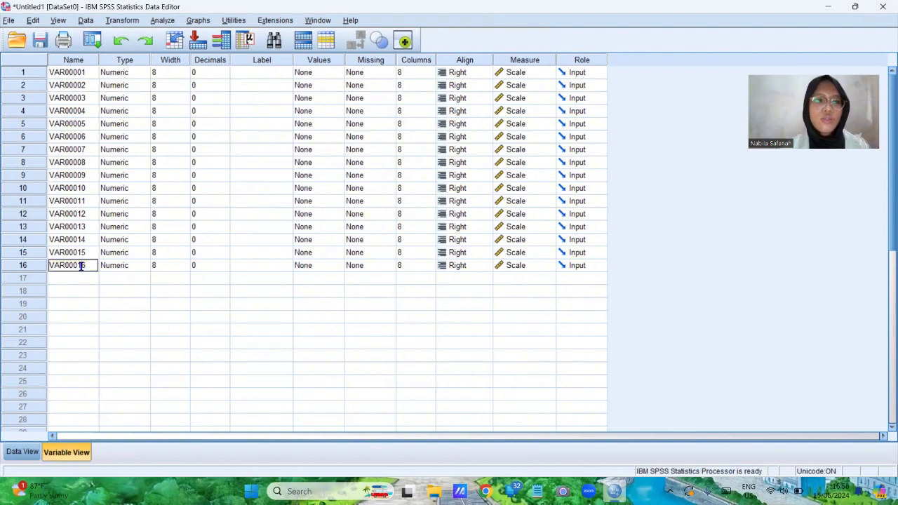
double_click(82, 265)
text(tot)
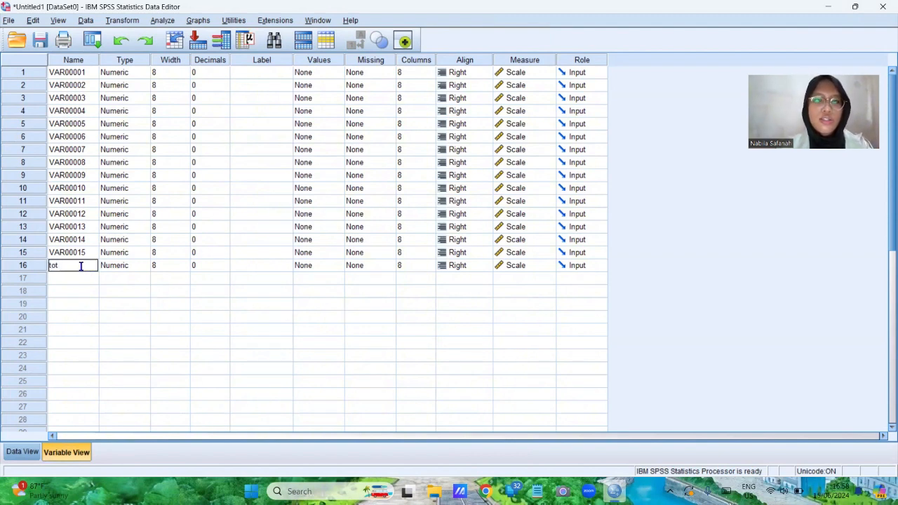
key(BackSpace)
key(BackSpace)
key(BackSpace)
text(TOT)
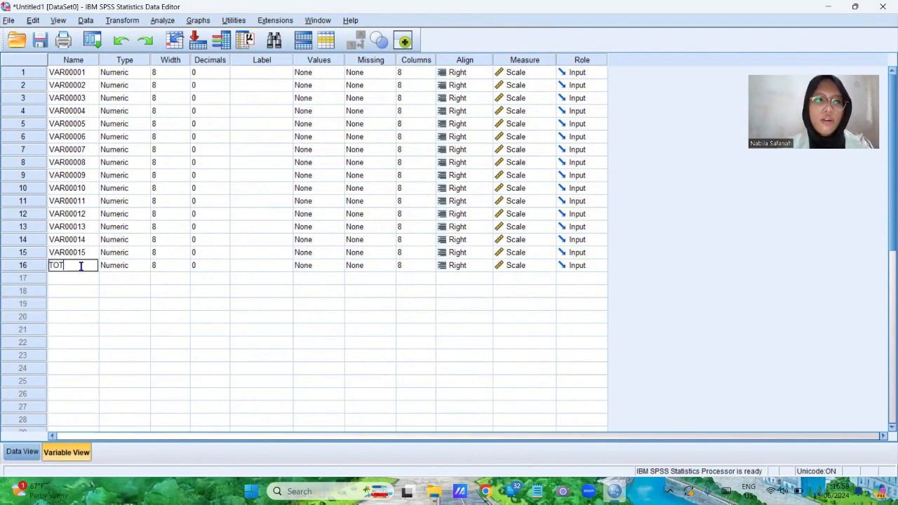
text(AL)
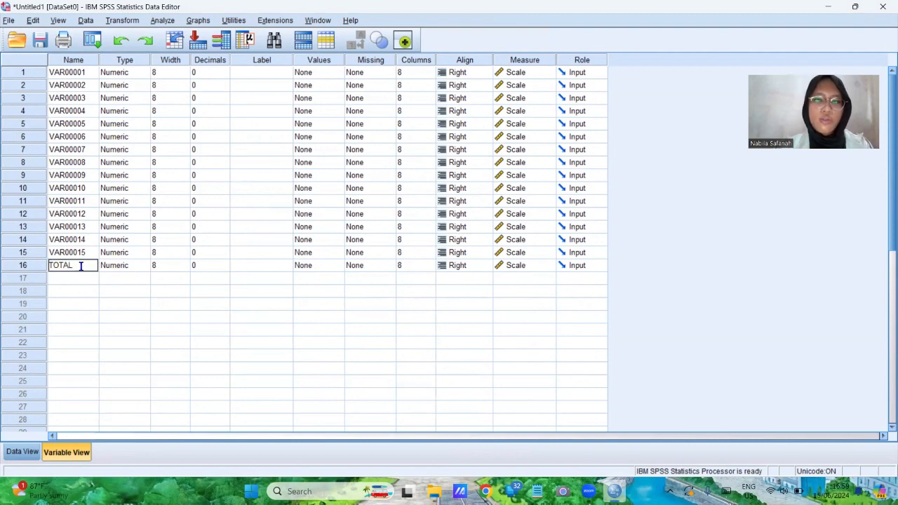
click(144, 306)
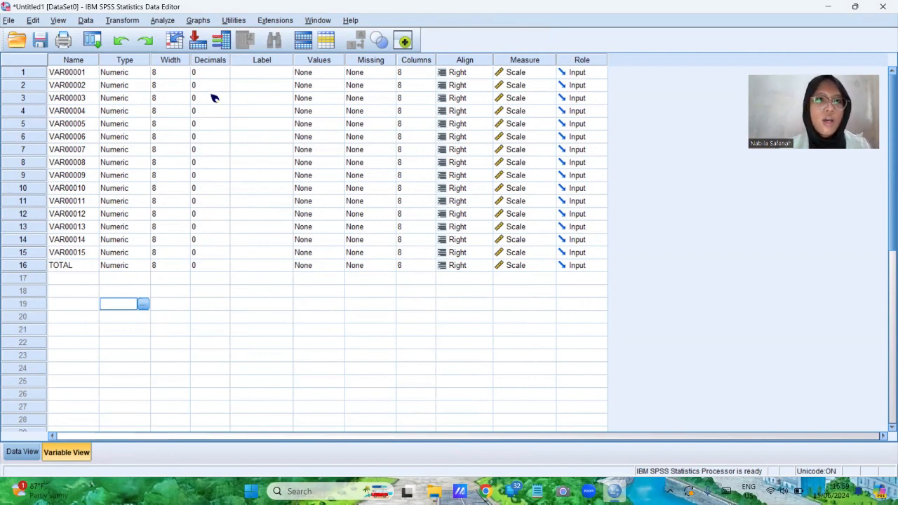
Start a bivariate correlation analysis.
click(165, 22)
click(198, 20)
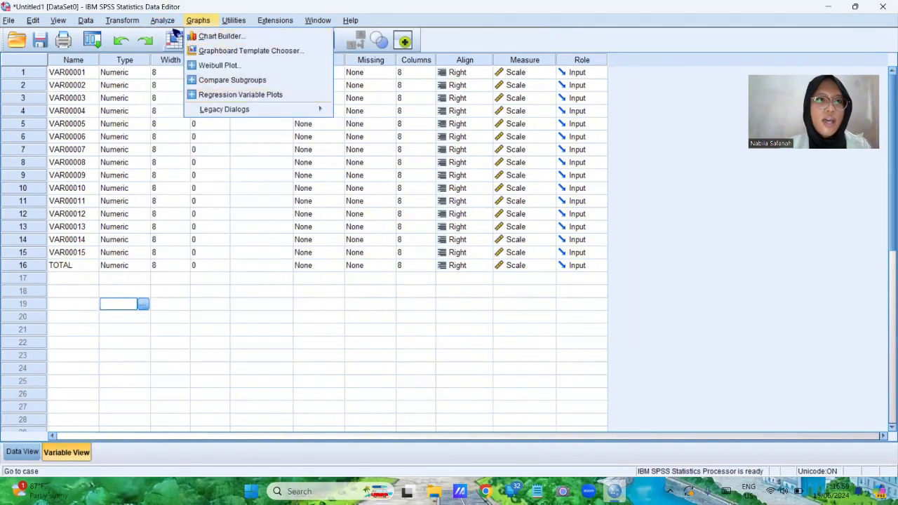
mouse_move(162, 21)
mouse_move(213, 145)
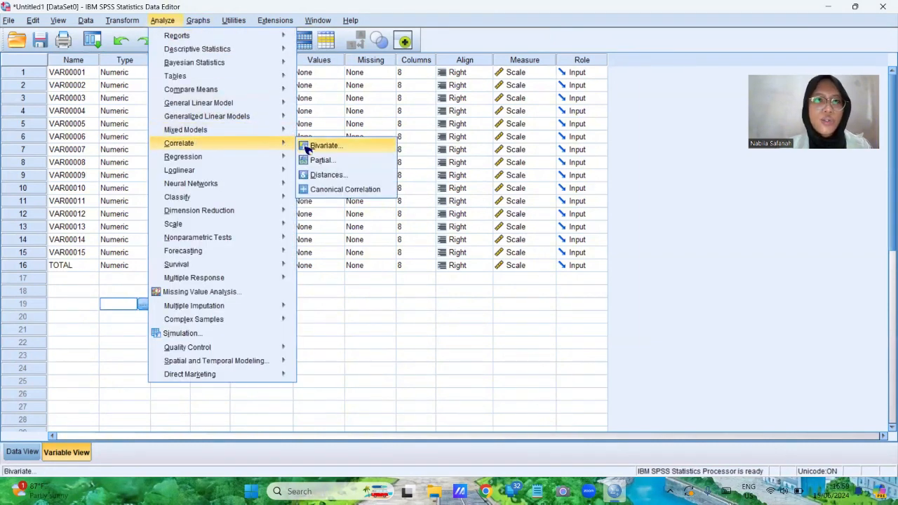
click(325, 147)
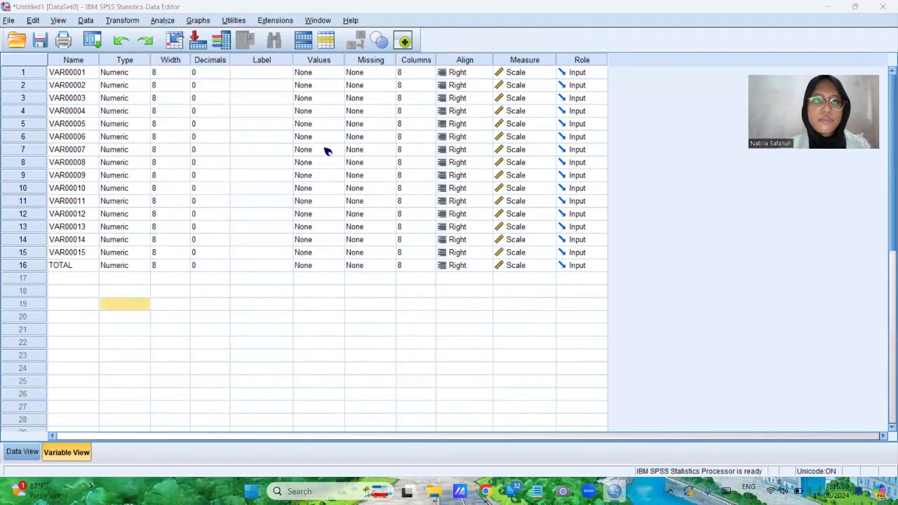
Add all variables, VAR00001 through VAR00015 and TOTAL, to the bivariate correlation and run it with two-tailed Pearson coefficients.
scroll(358, 221, down, 3)
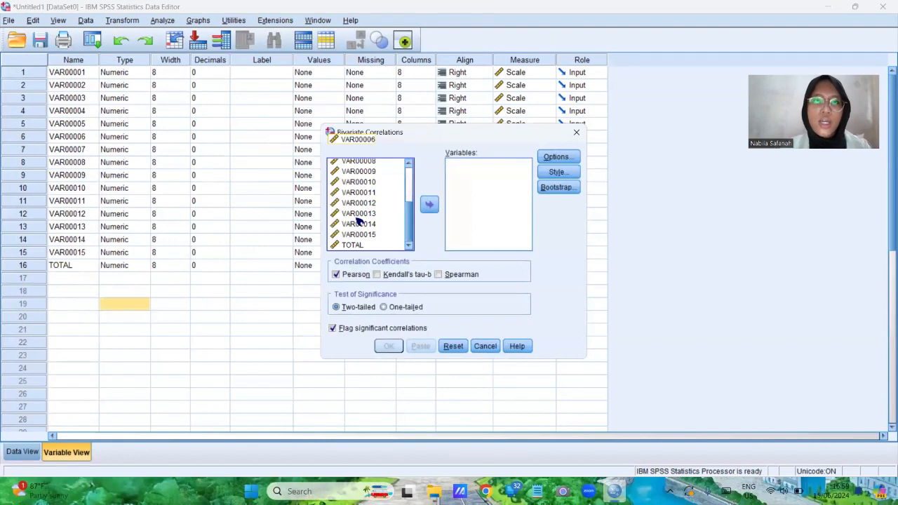
scroll(358, 221, up, 3)
scroll(358, 221, down, 3)
scroll(358, 221, up, 3)
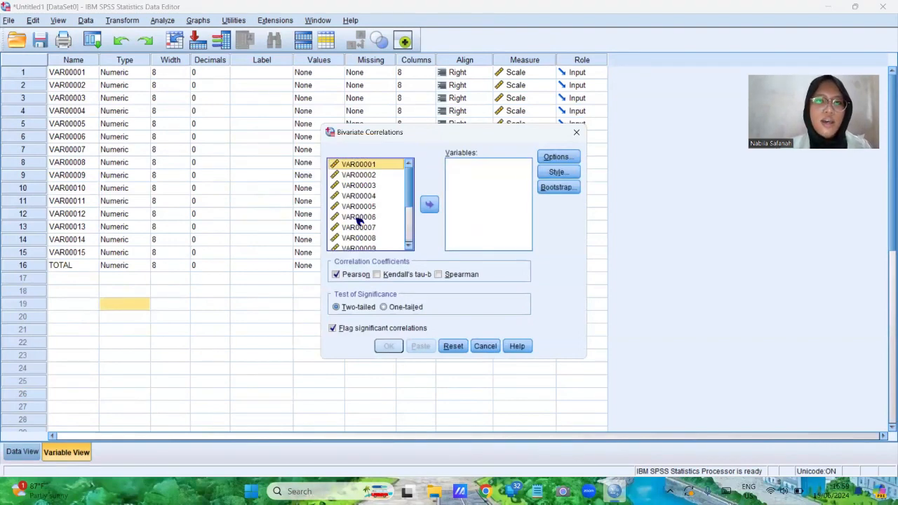
scroll(358, 221, down, 3)
scroll(387, 202, up, 2)
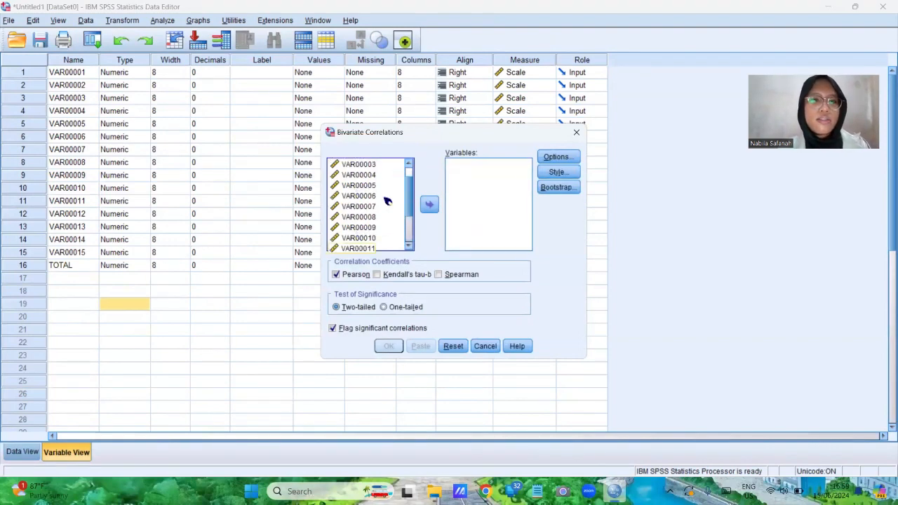
key(ctrl+a)
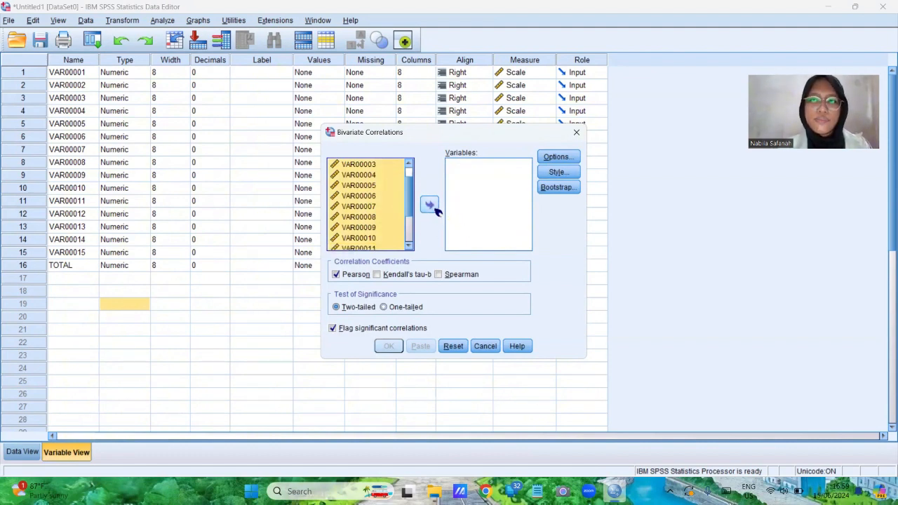
click(431, 205)
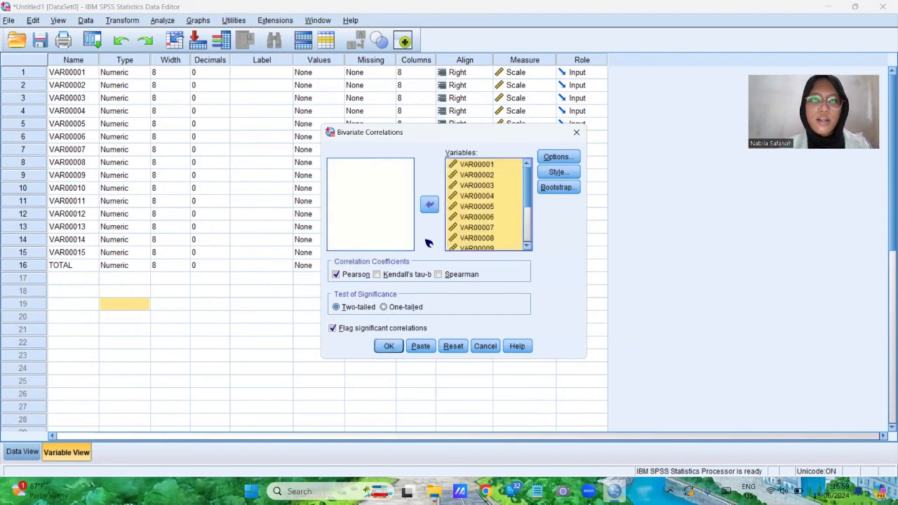
click(389, 347)
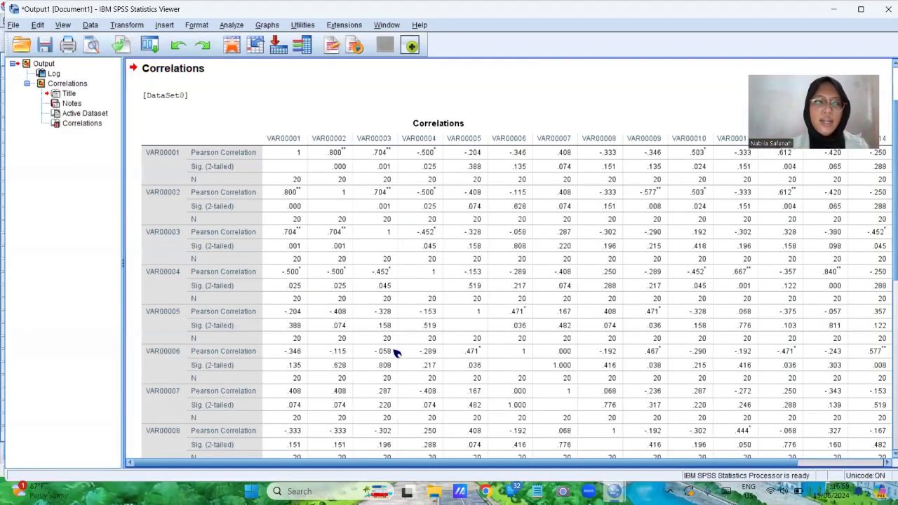
Examine the Pearson correlations and two-tailed significance values across the whole Correlations table, including the TOTAL row and column.
scroll(395, 353, down, 8)
scroll(395, 353, down, 2)
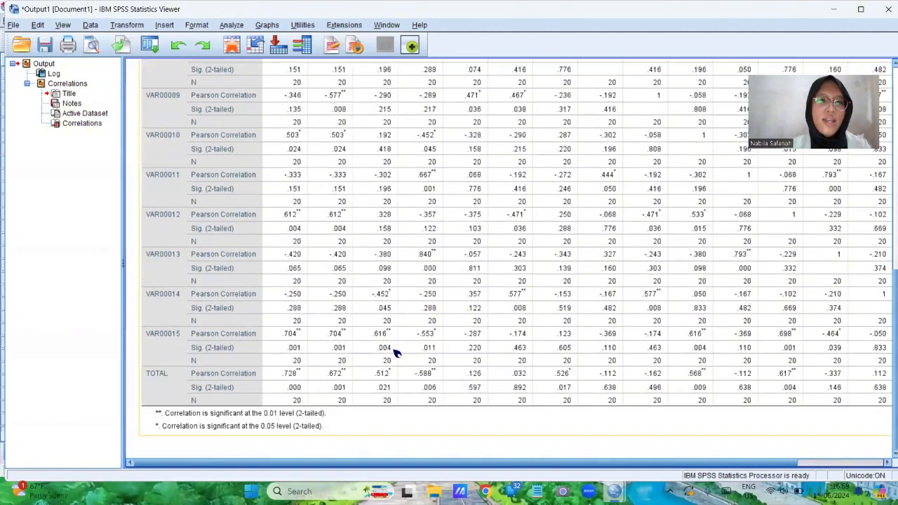
scroll(395, 353, up, 15)
scroll(395, 353, down, 2)
scroll(397, 353, up, 10)
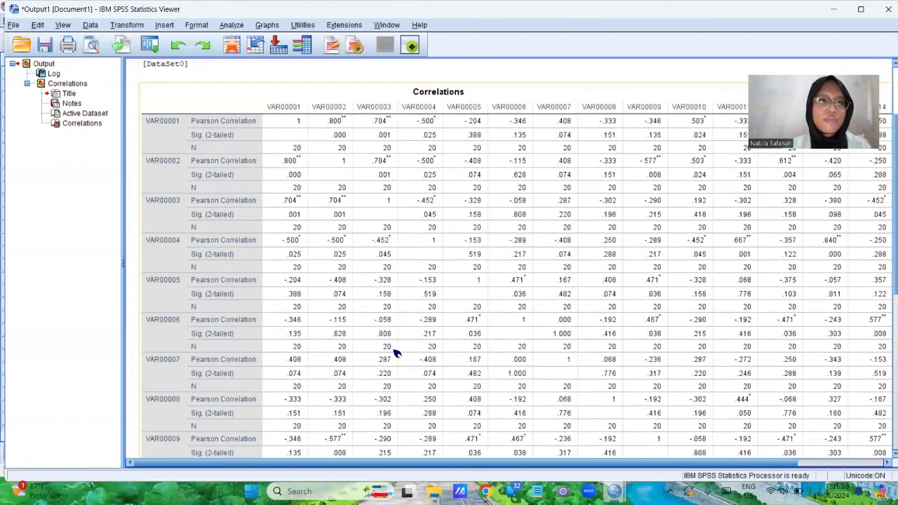
scroll(395, 353, down, 6)
scroll(484, 326, up, 6)
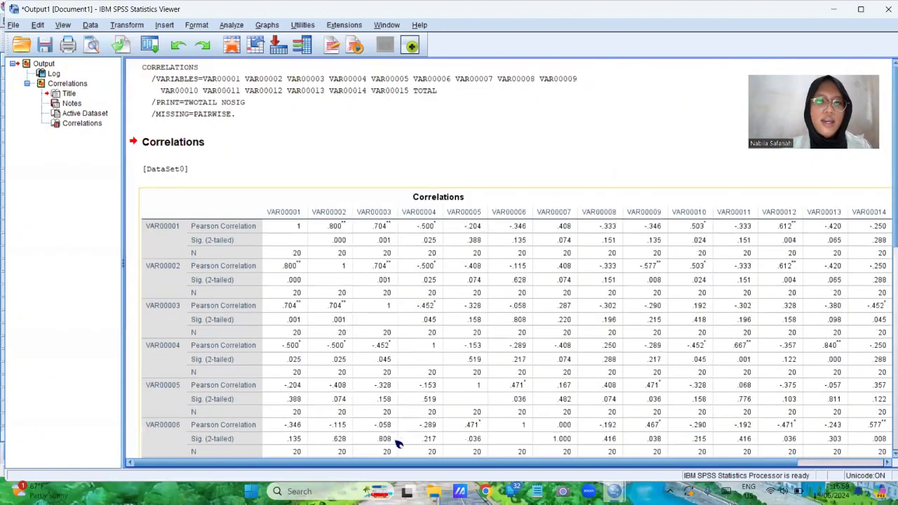
scroll(400, 472, right, 3)
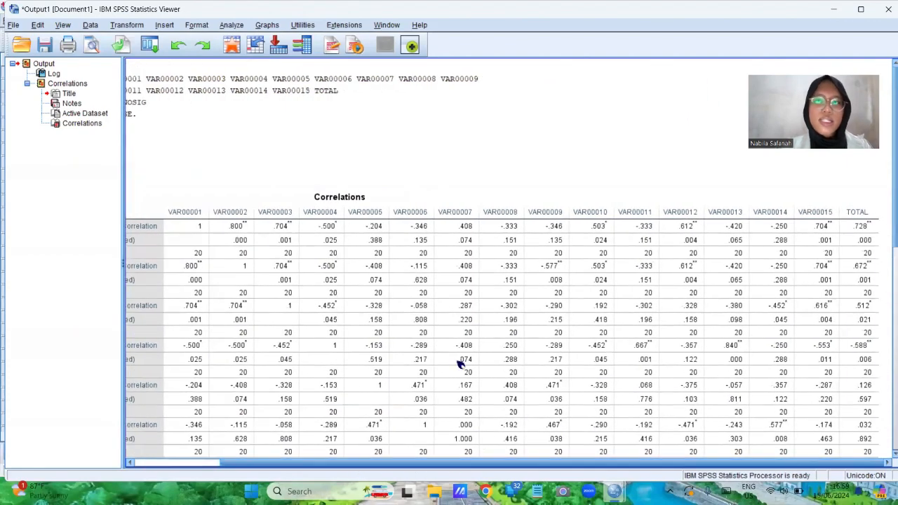
scroll(461, 250, down, 3)
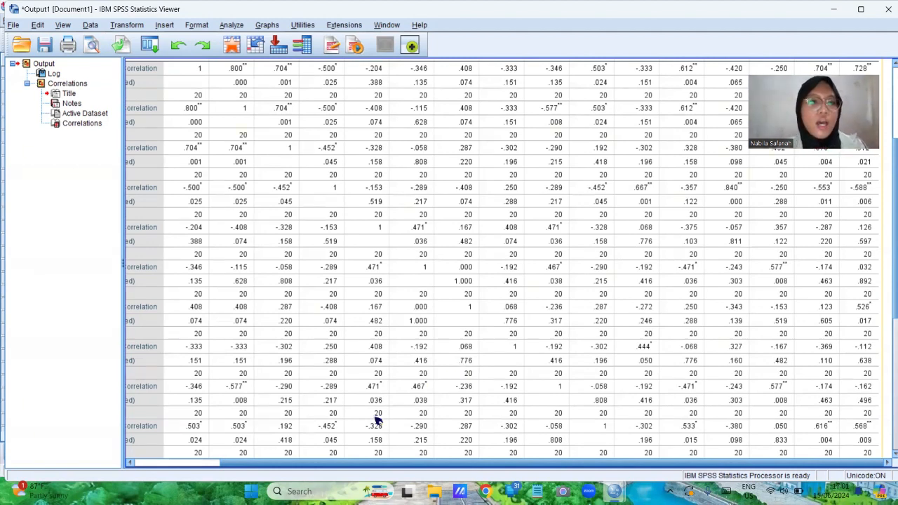
scroll(226, 471, left, 3)
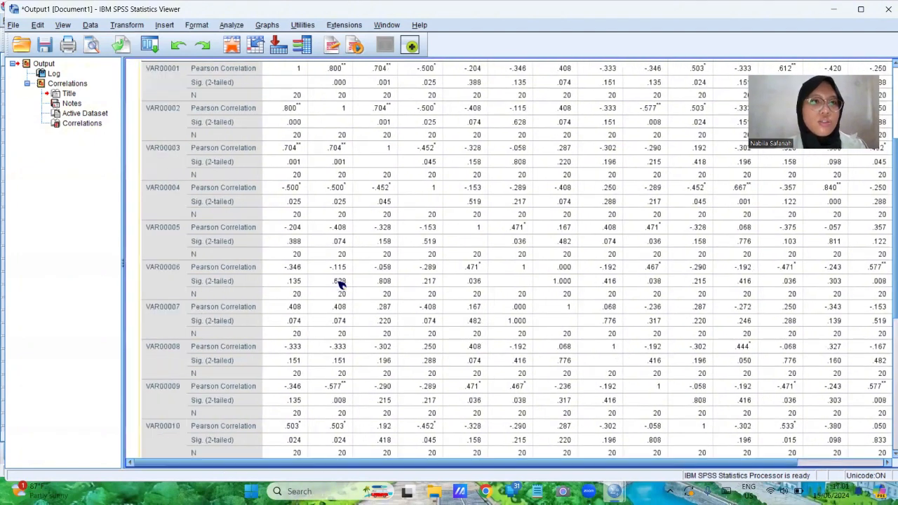
scroll(271, 291, up, 3)
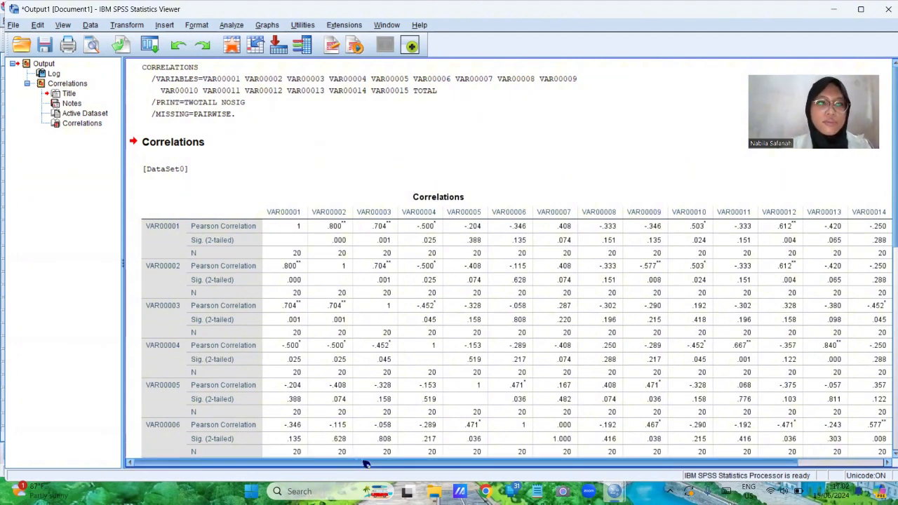
mouse_move(359, 467)
mouse_down()
mouse_move(505, 469)
mouse_move(356, 462)
mouse_up()
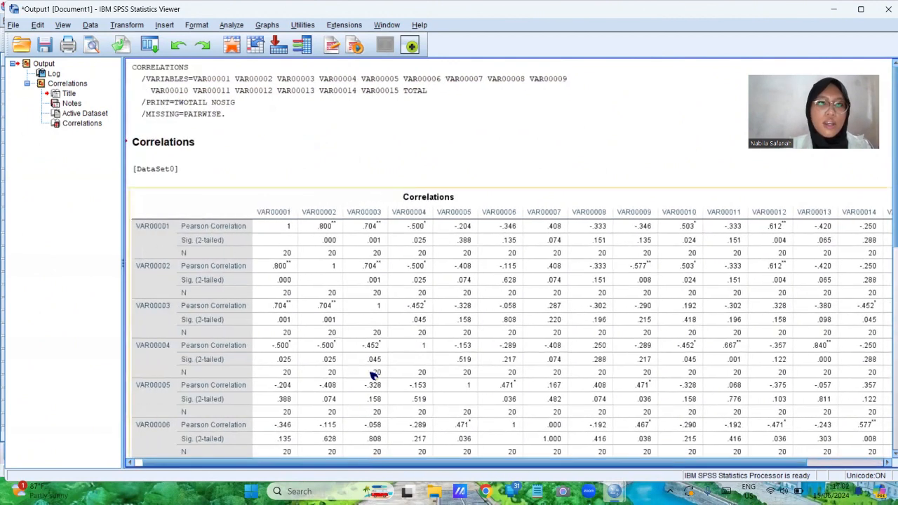
scroll(373, 376, down, 5)
scroll(373, 375, up, 3)
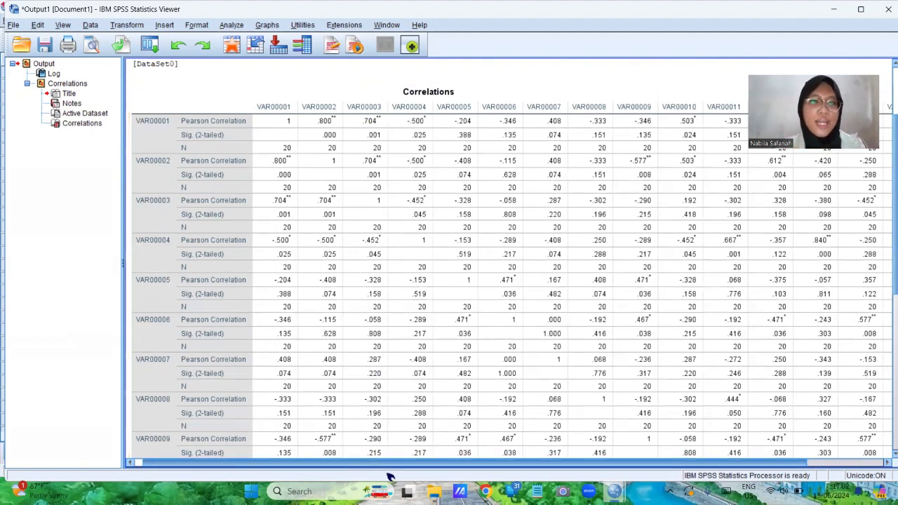
drag(328, 463, 390, 463)
drag(210, 463, 155, 463)
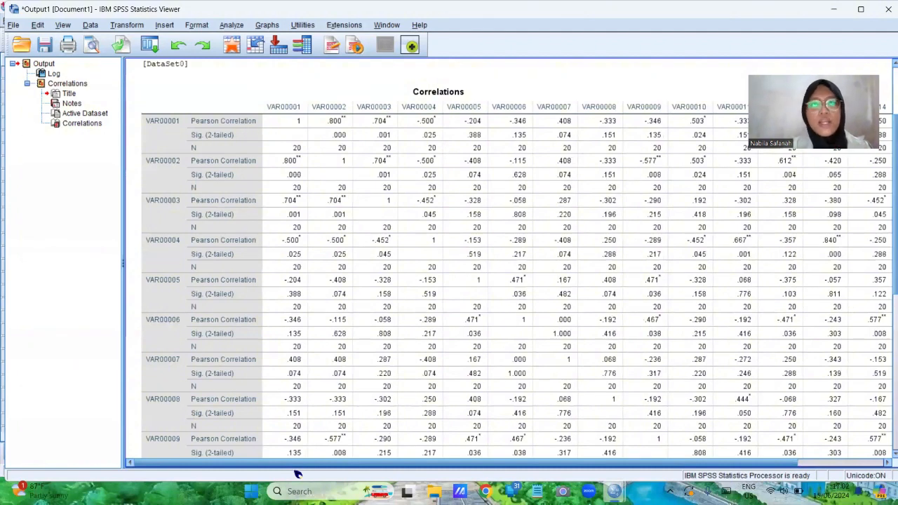
Copy the Correlations pivot table from the output.
click(379, 238)
right_click(379, 239)
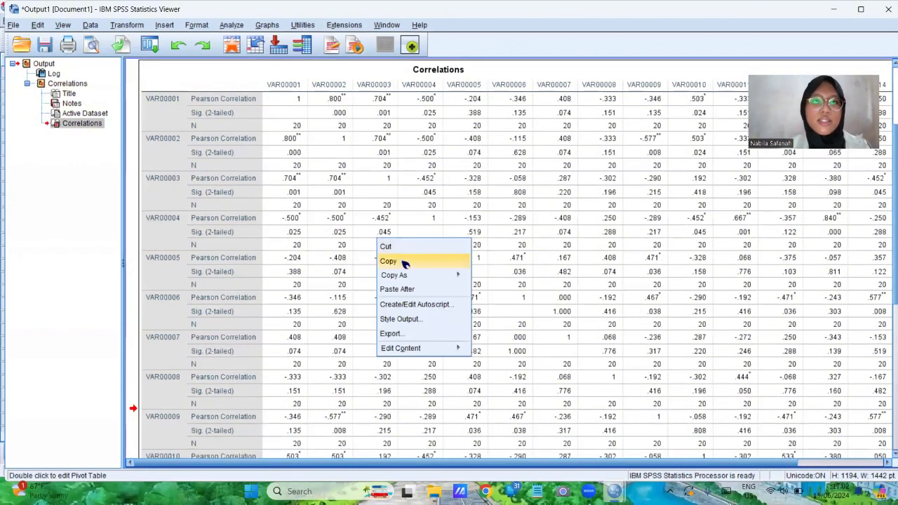
click(405, 262)
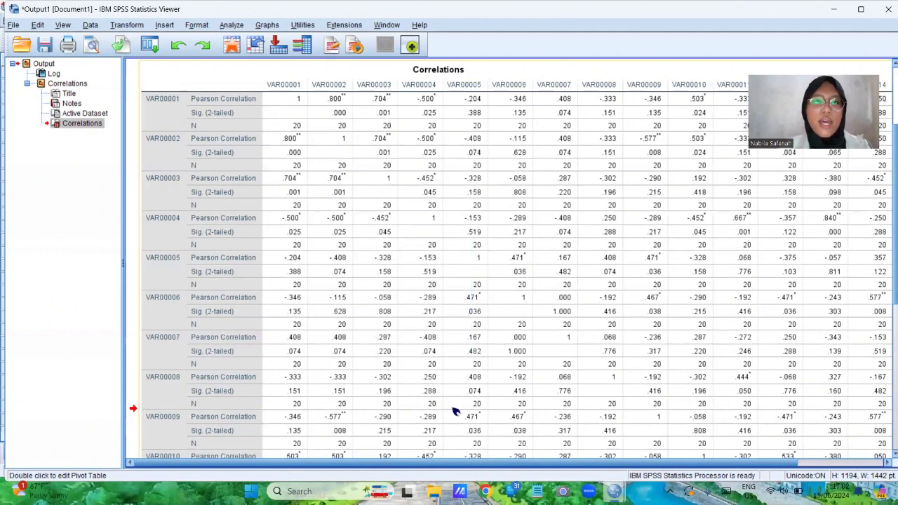
Switch to Excel, create a blank workbook and maximize its window.
click(252, 491)
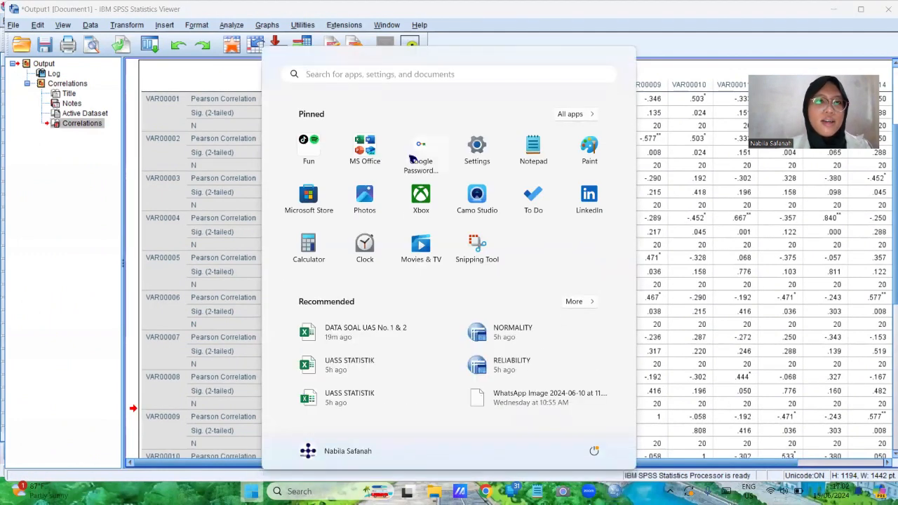
click(372, 153)
click(365, 232)
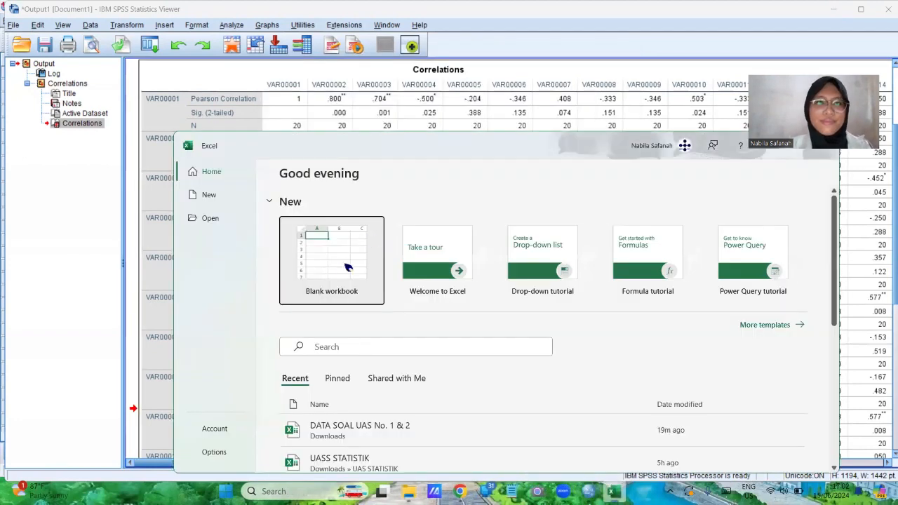
click(344, 268)
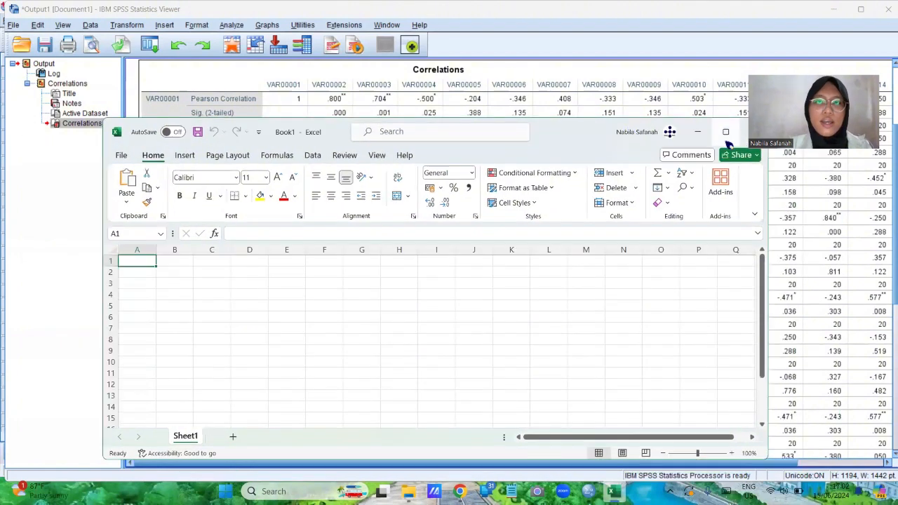
click(725, 131)
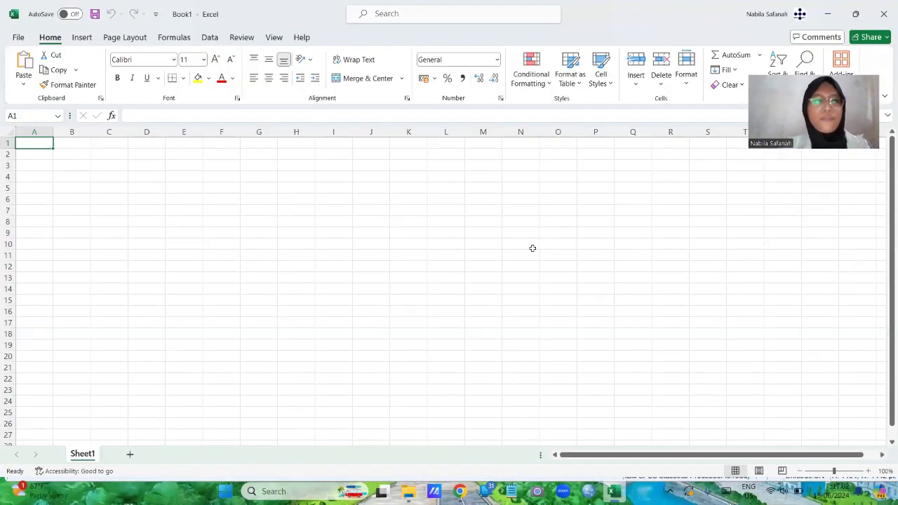
Paste the copied Correlations table into Sheet1 starting at cell A1.
right_click(38, 146)
click(82, 187)
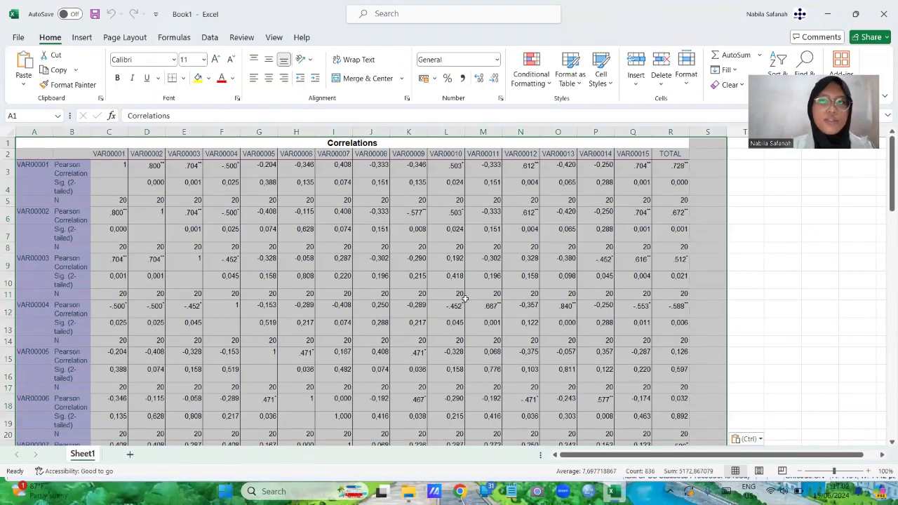
click(465, 299)
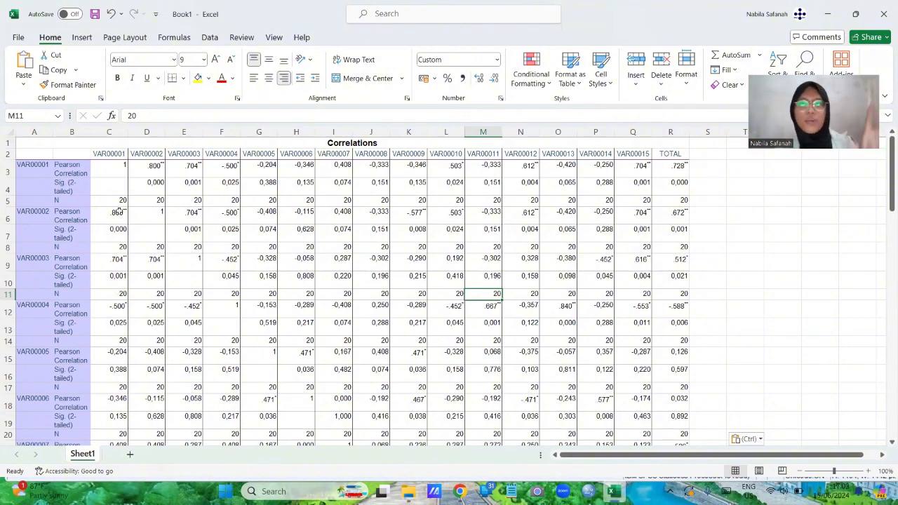
Fill the Sig. (2-tailed) row of VAR00001, B4:R4, with the standard green color.
drag(67, 188, 691, 196)
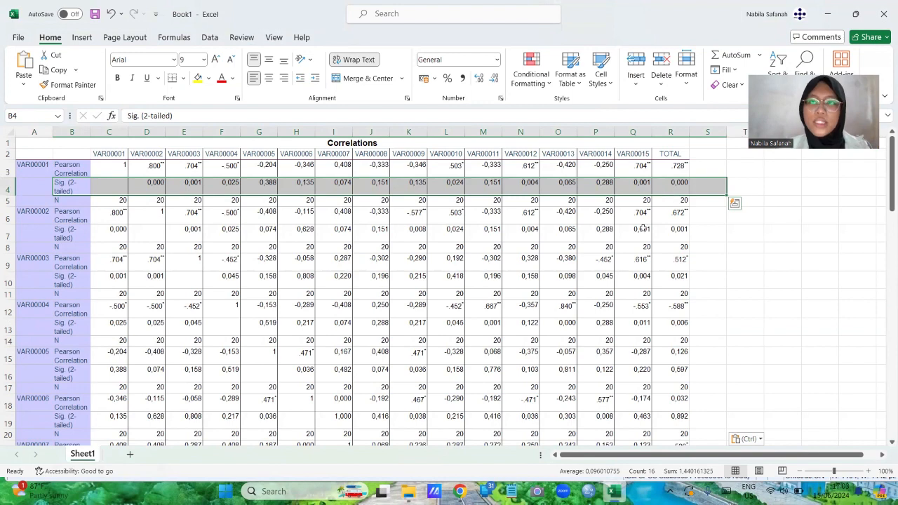
click(602, 249)
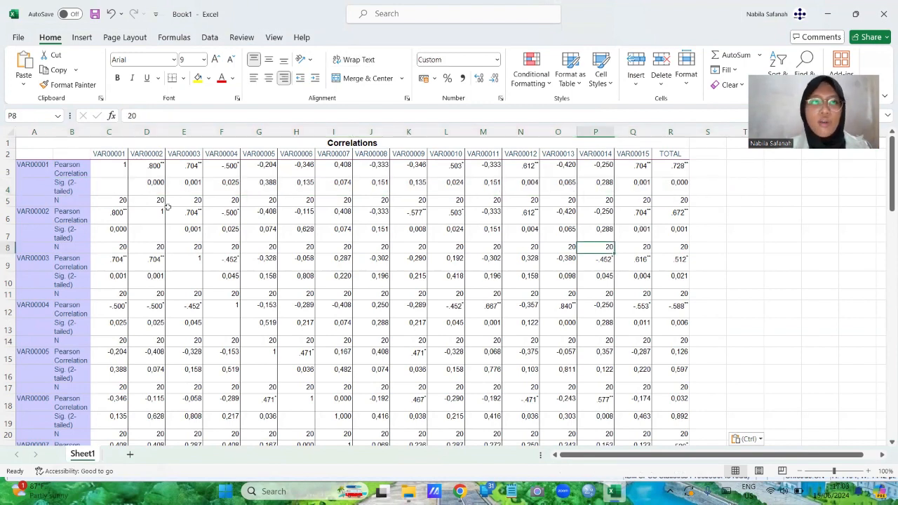
drag(69, 183, 679, 188)
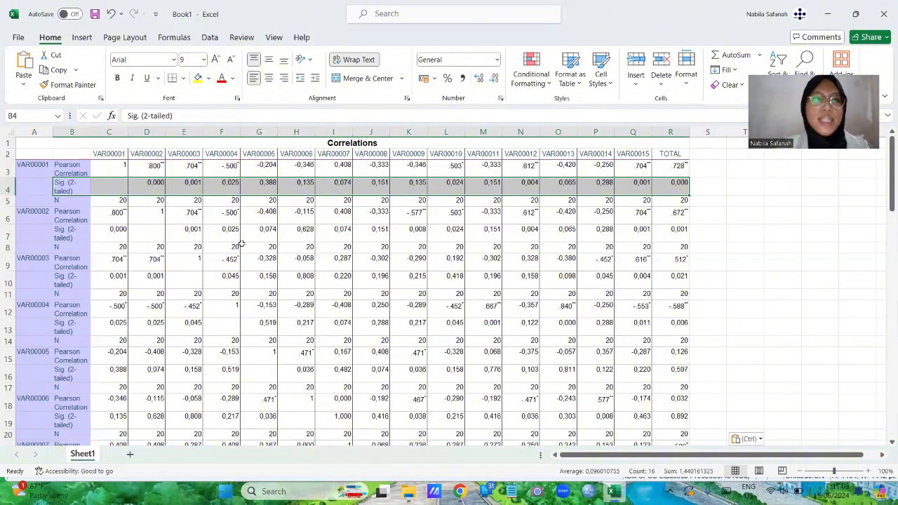
click(209, 78)
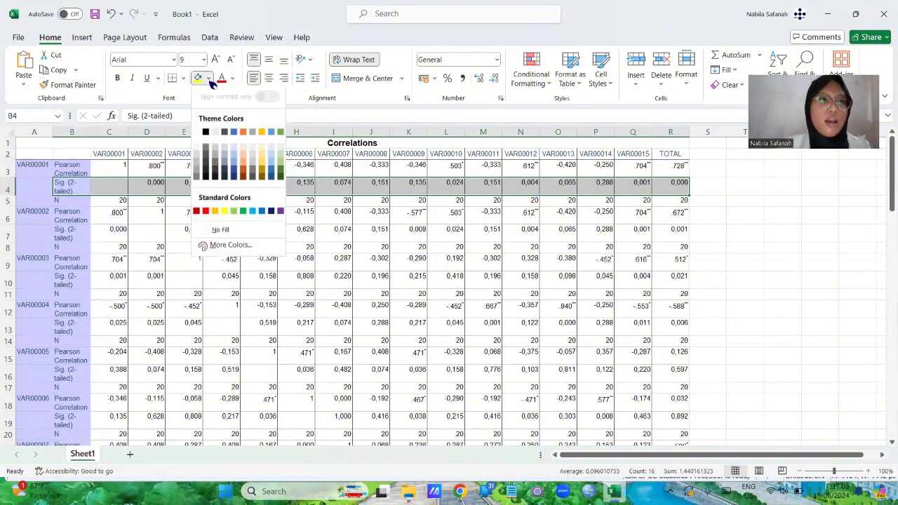
click(243, 213)
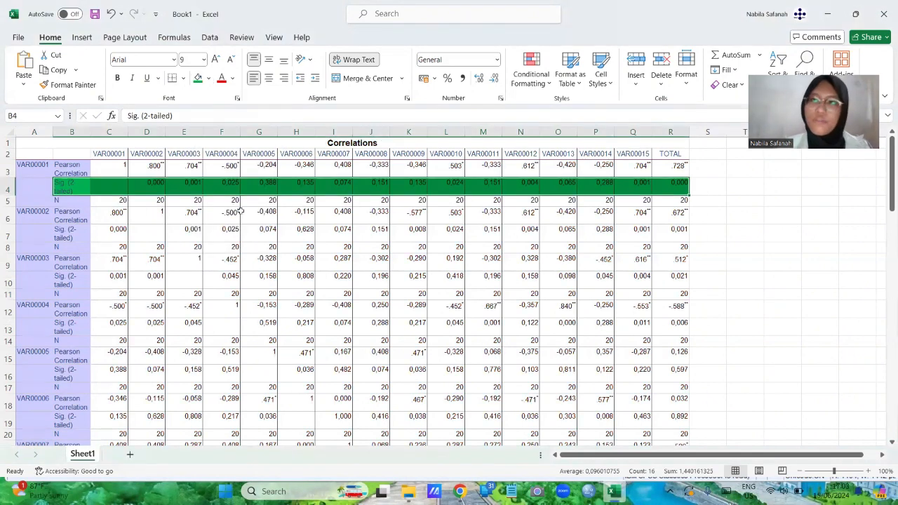
Apply the same green fill to the Sig. (2-tailed) rows of VAR00002 (B7:R7) and VAR00003 (B10:R10).
click(186, 241)
scroll(186, 243, down, 1)
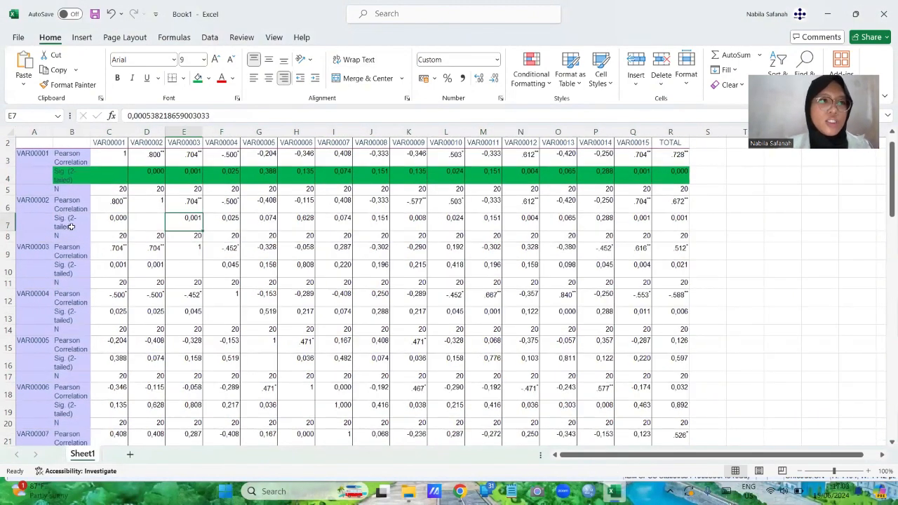
drag(71, 223, 679, 219)
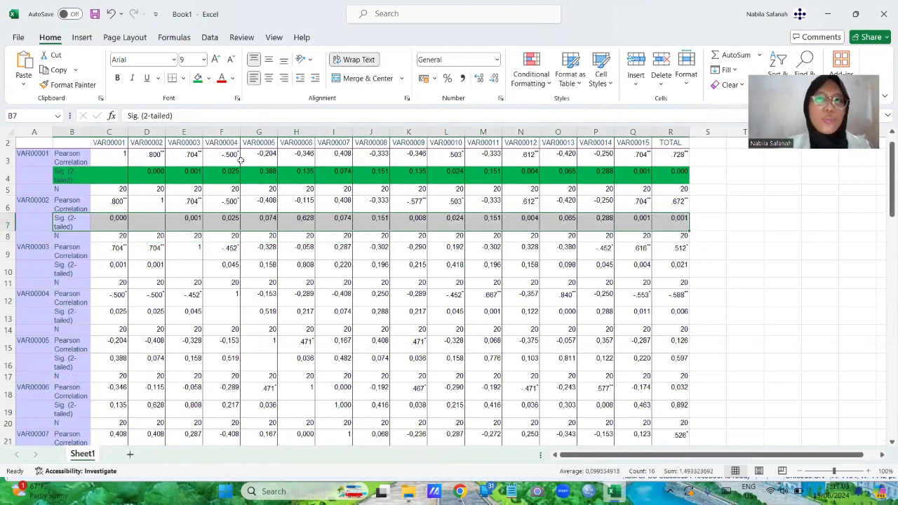
click(198, 77)
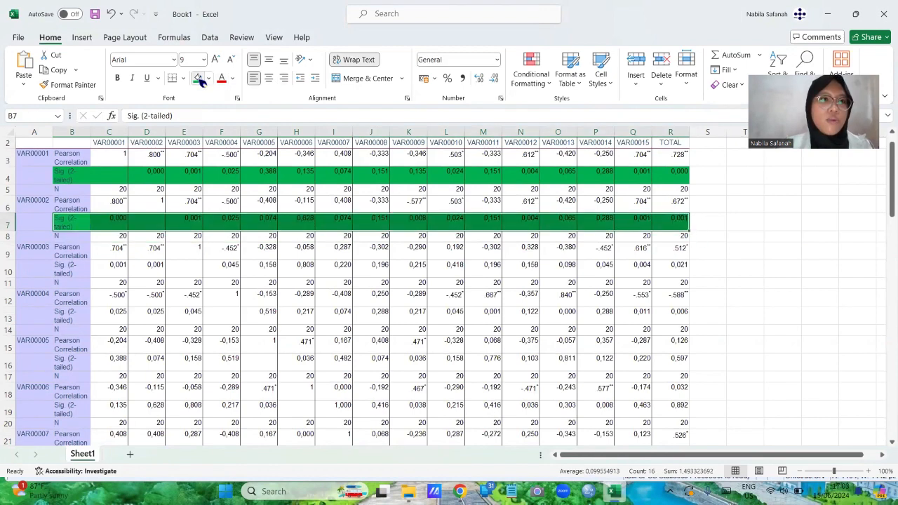
scroll(165, 264, down, 2)
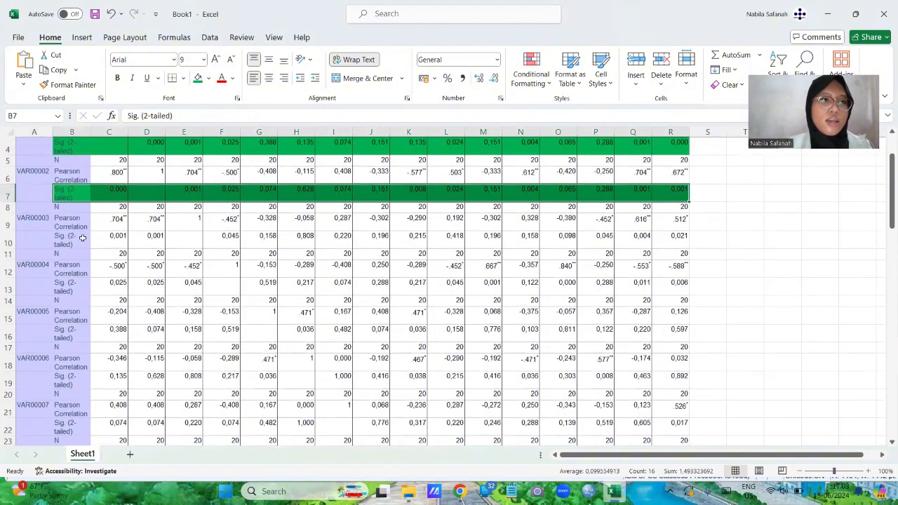
drag(80, 238, 686, 244)
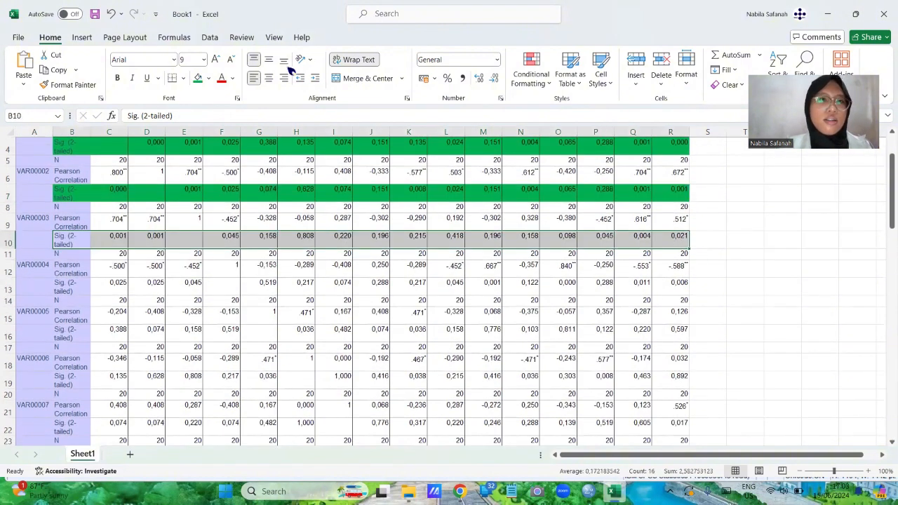
click(198, 78)
Fill the Sig. (2-tailed) row of VAR00004, B13:R13, with standard green and that of VAR00005, B16:R16, with standard red.
drag(77, 286, 693, 300)
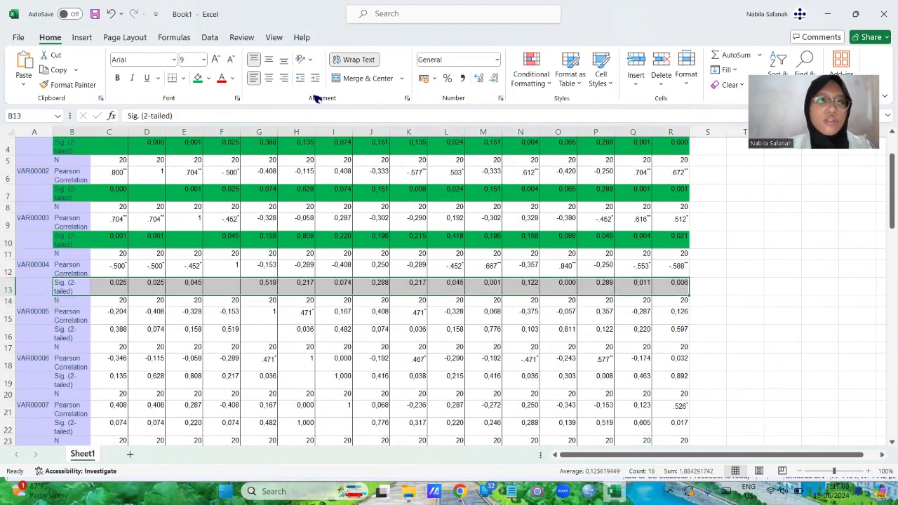
click(198, 78)
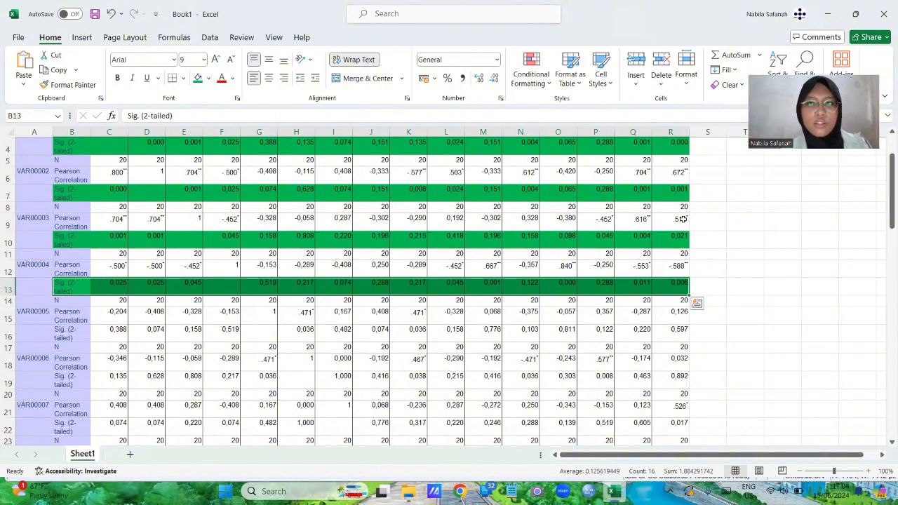
click(70, 337)
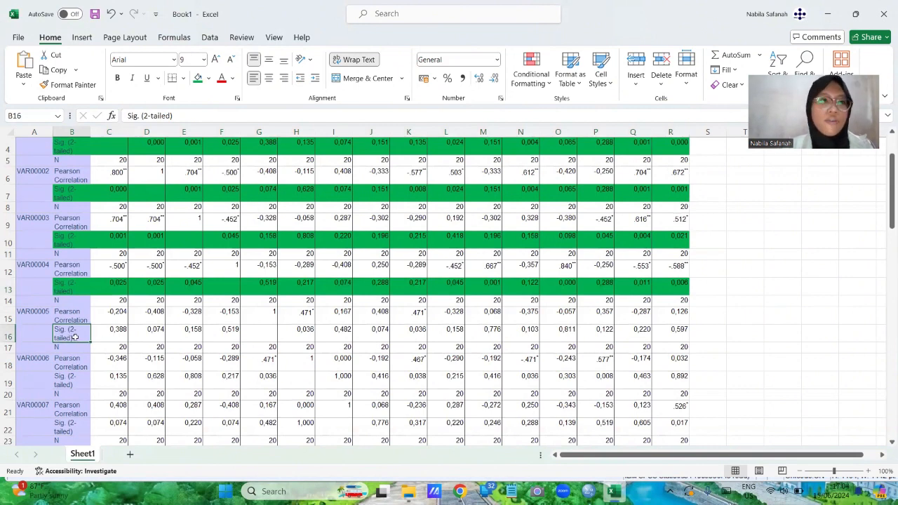
drag(73, 337, 671, 336)
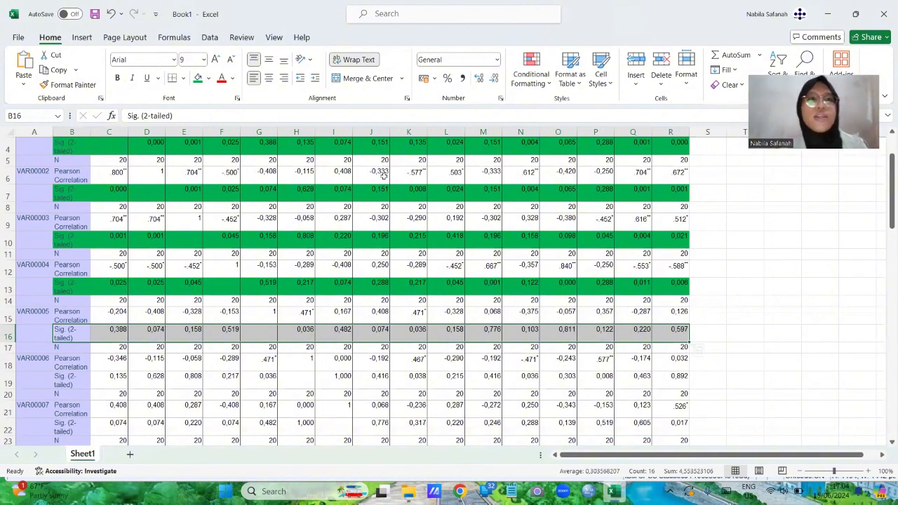
click(208, 78)
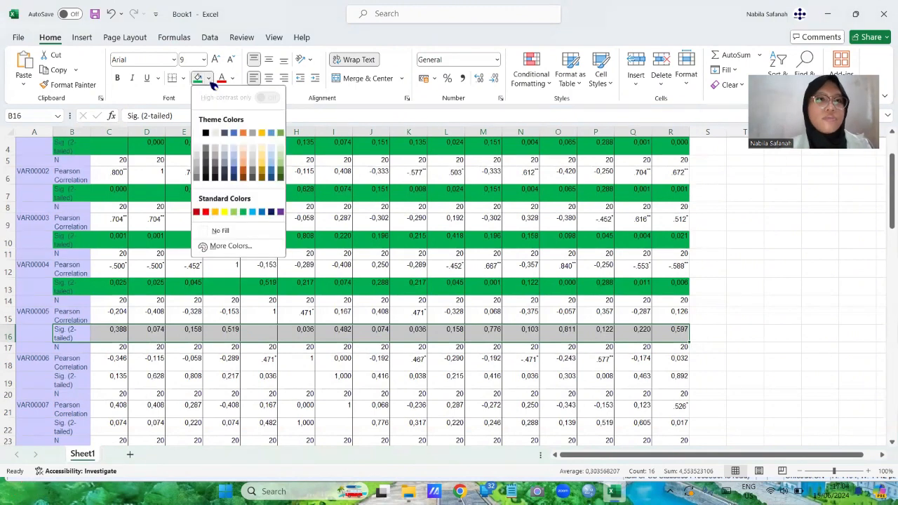
click(206, 212)
Fill the Sig. (2-tailed) row of VAR00006, B19:R19, with standard red and that of VAR00007, B22:R22, with standard green.
scroll(315, 366, down, 2)
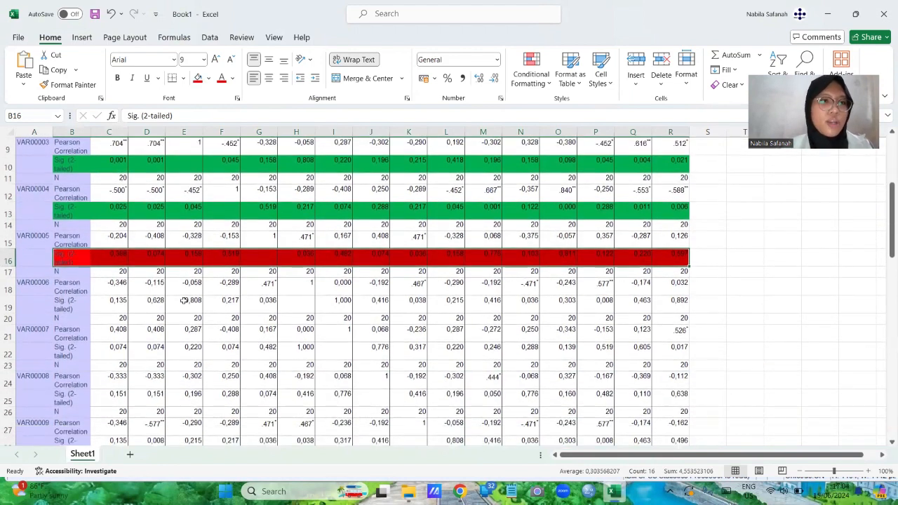
drag(62, 302, 678, 302)
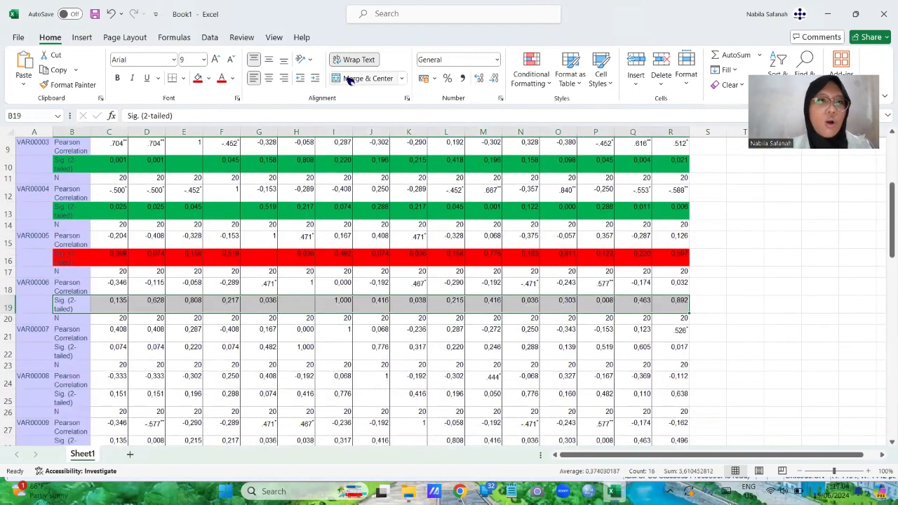
click(200, 79)
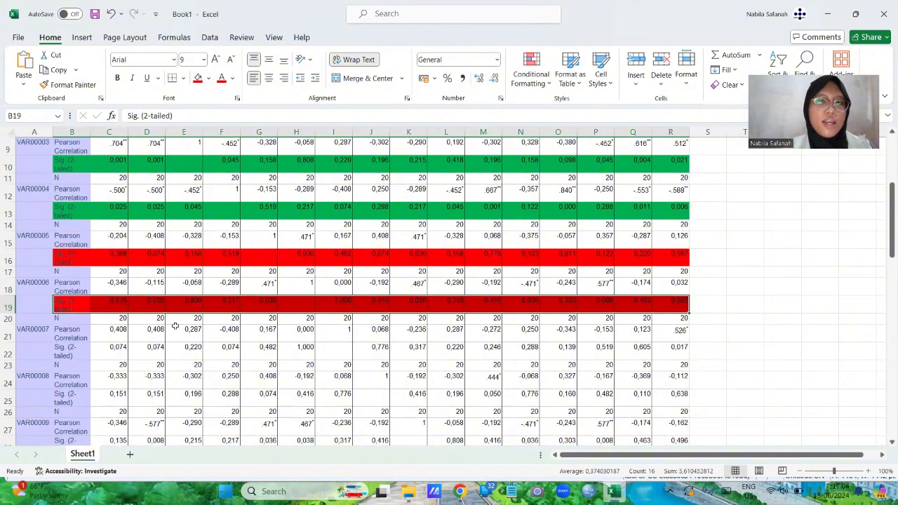
scroll(179, 319, down, 1)
click(633, 283)
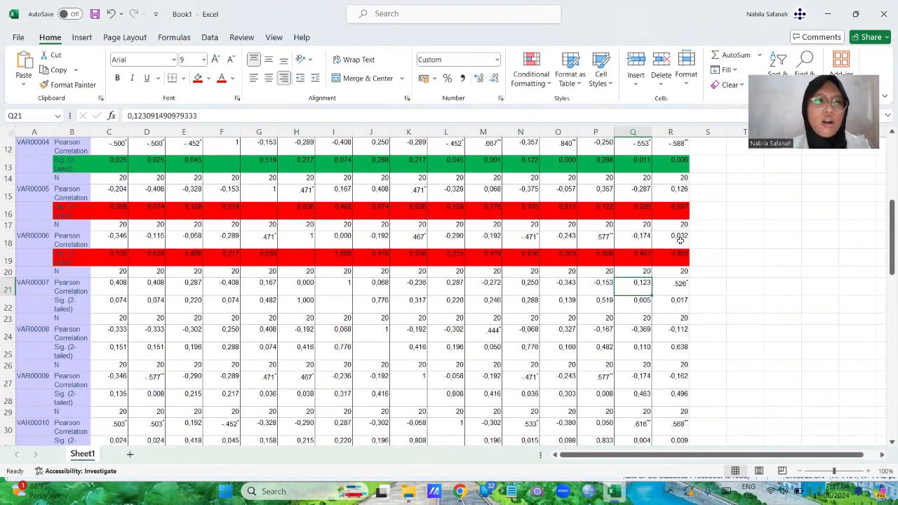
drag(83, 304, 666, 302)
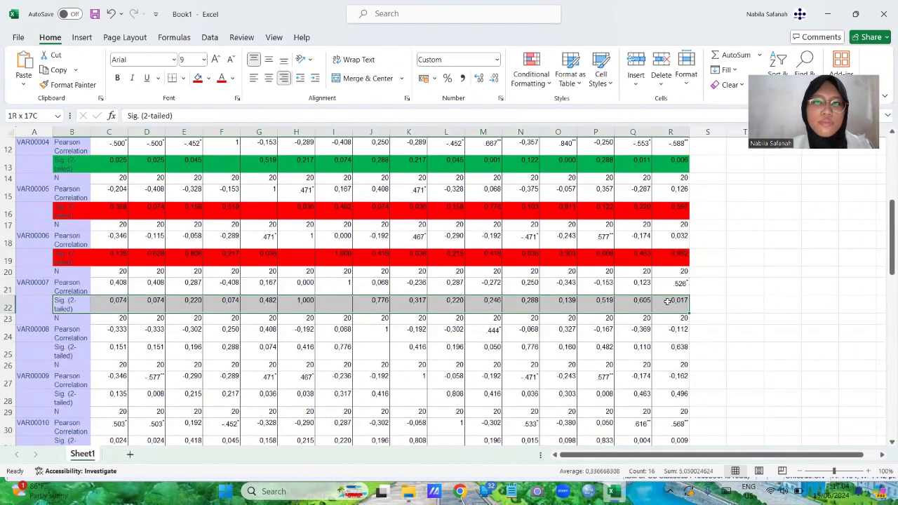
click(208, 77)
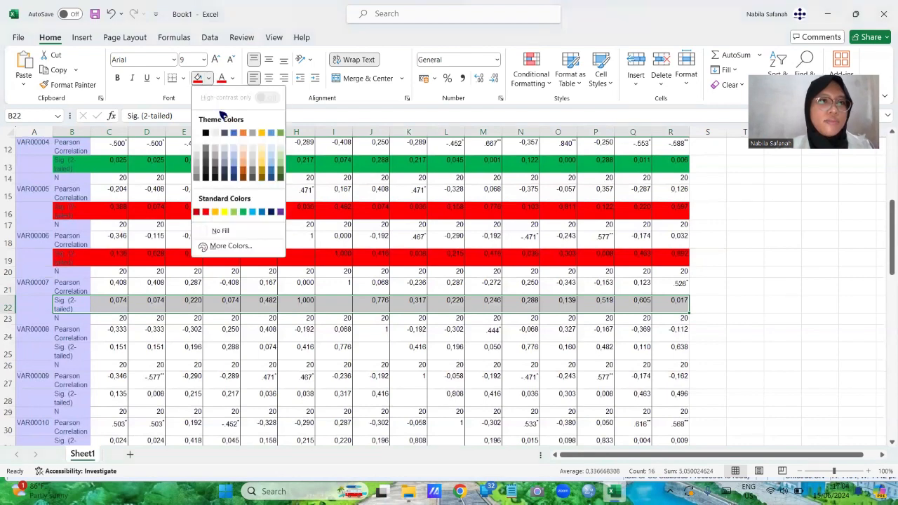
click(244, 213)
Fill the Sig. (2-tailed) rows of VAR00008 (B25:R25) and VAR00009 (B28:R28) with the standard red color.
scroll(73, 279, down, 3)
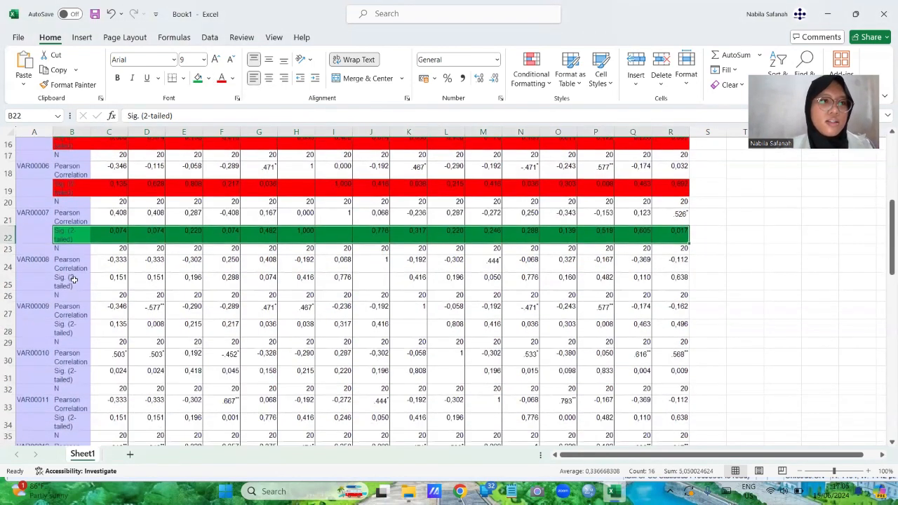
drag(66, 288, 683, 286)
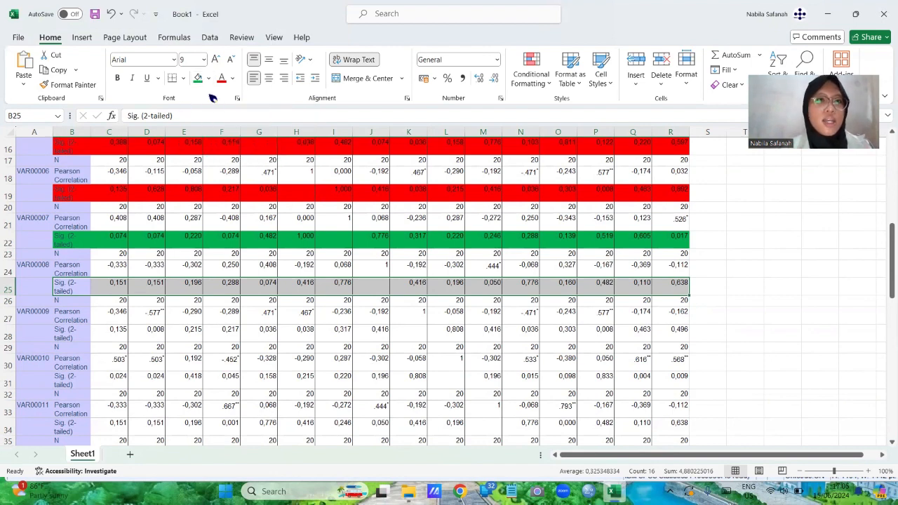
click(208, 78)
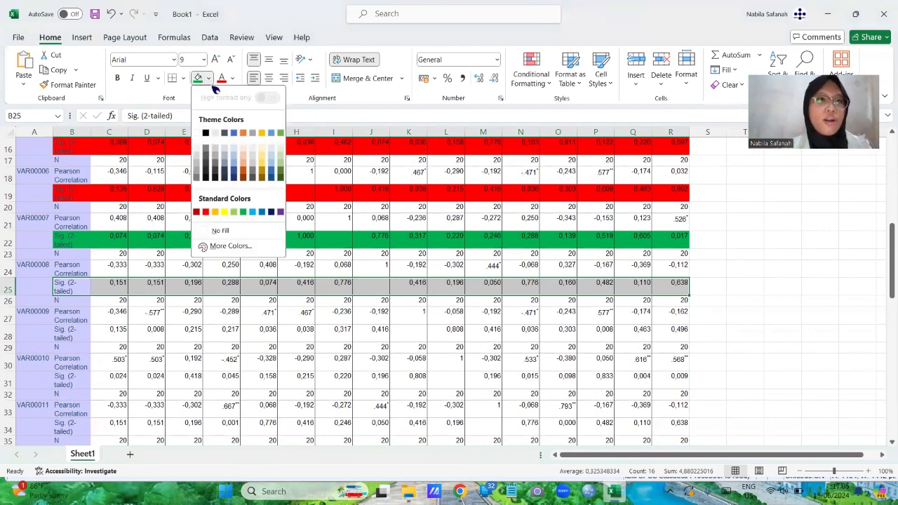
click(207, 213)
scroll(194, 321, down, 2)
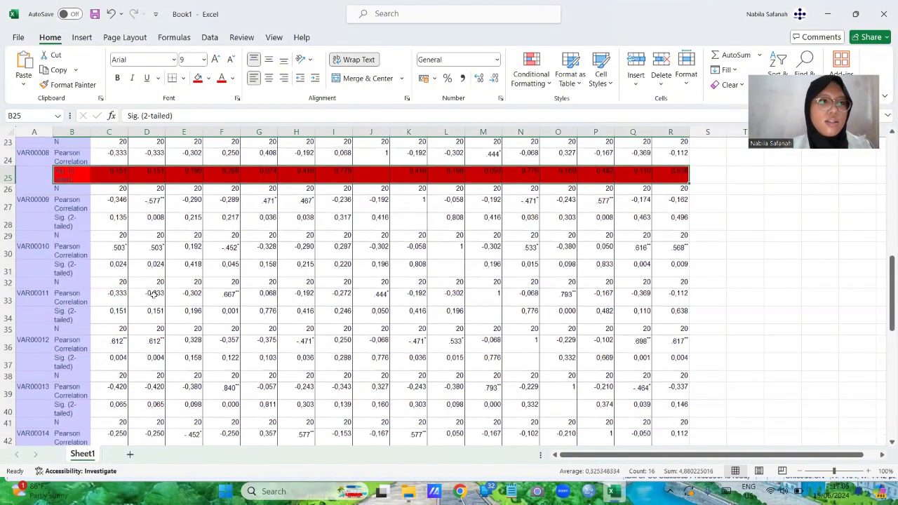
drag(71, 221, 677, 226)
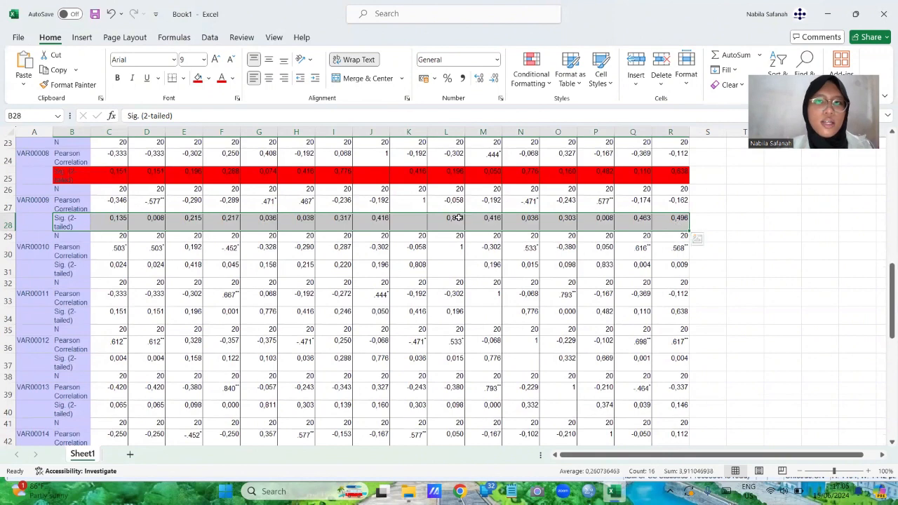
click(199, 80)
Fill the Sig. (2-tailed) row of VAR00010, B31:R31, with the standard green color.
drag(79, 272, 674, 274)
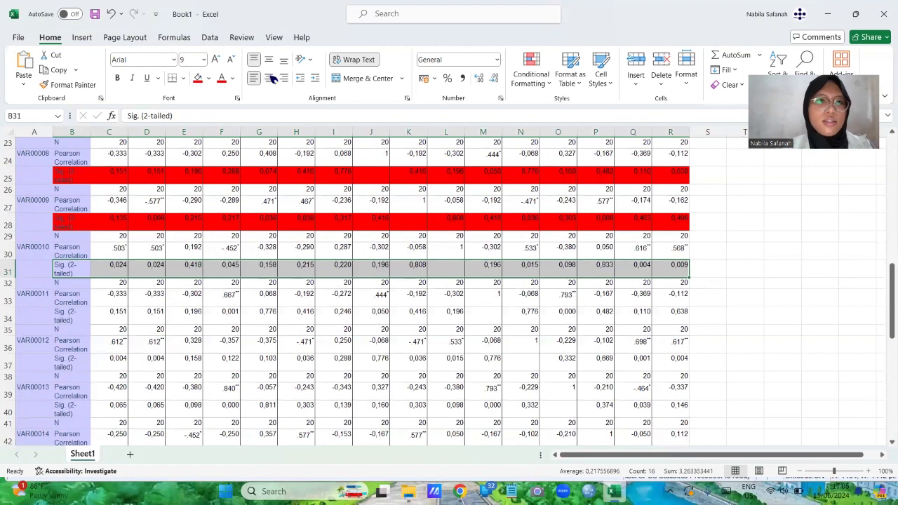
click(209, 78)
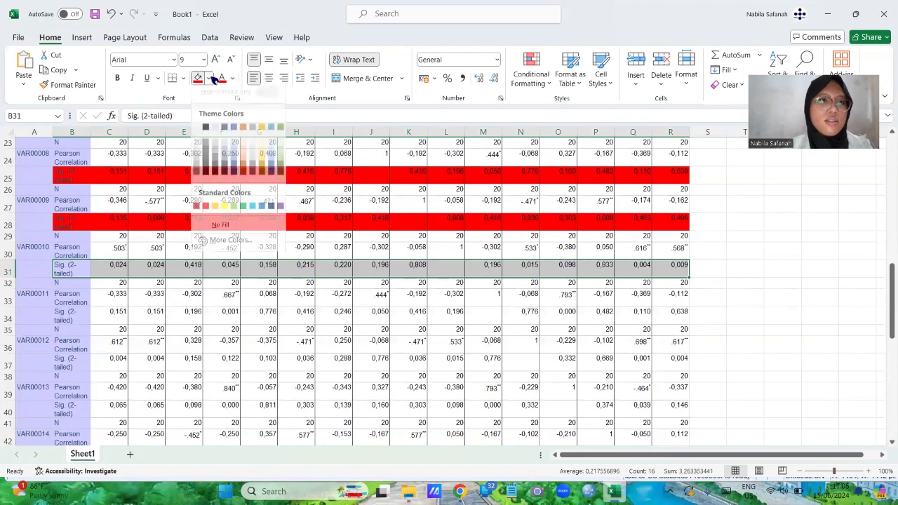
click(246, 219)
Fill the Sig. (2-tailed) row of VAR00011, B34:R34, with the standard red color.
scroll(351, 281, down, 1)
drag(184, 247, 186, 298)
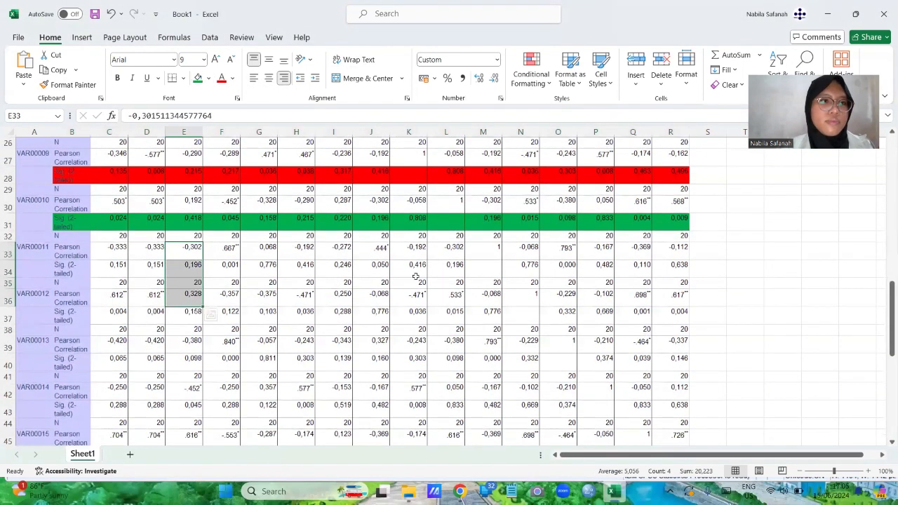
drag(70, 269, 674, 271)
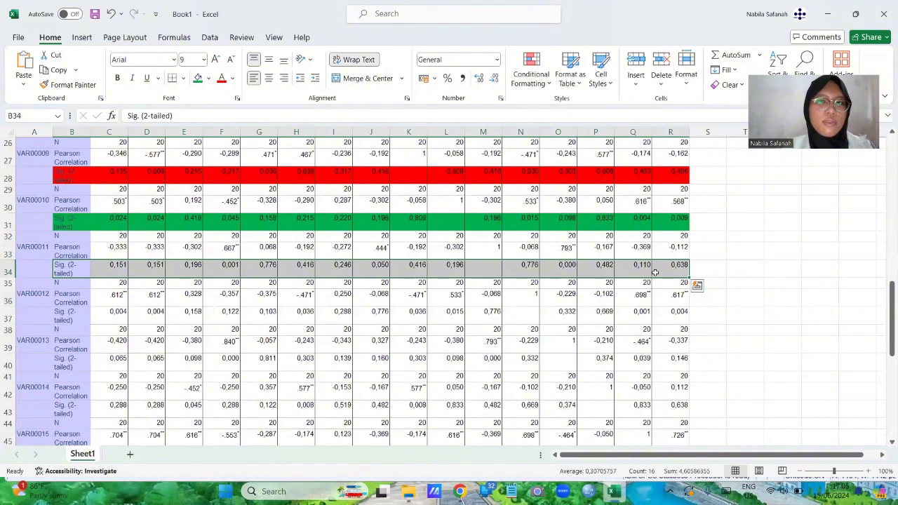
click(209, 79)
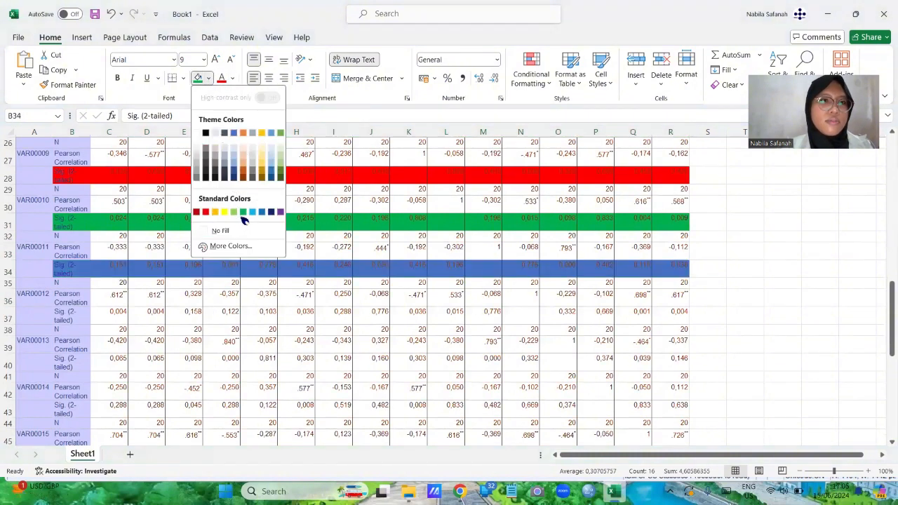
click(242, 212)
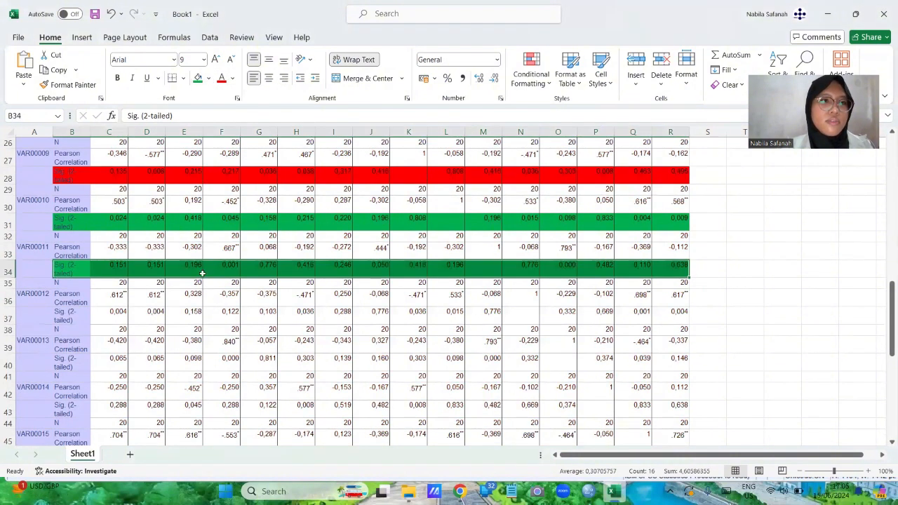
click(209, 78)
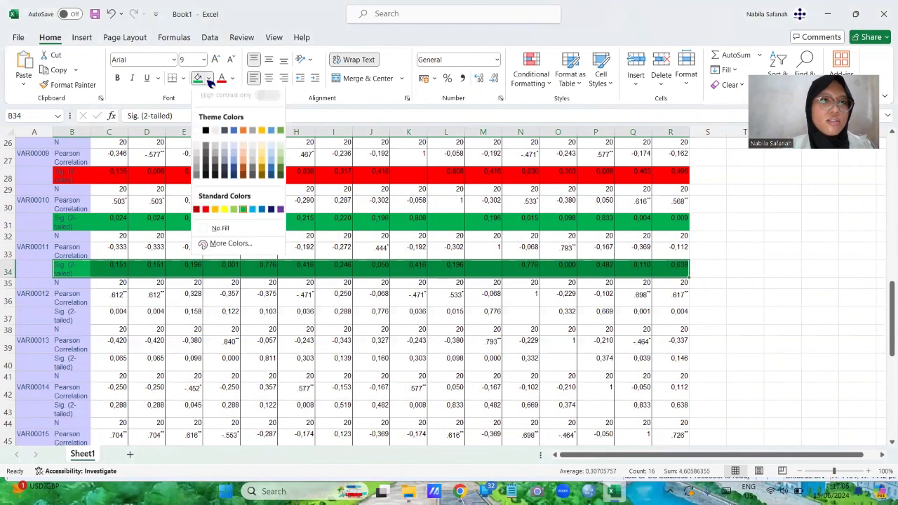
click(206, 213)
Fill the Sig. (2-tailed) row of VAR00012, B37:R37, with the standard green color.
click(72, 314)
drag(72, 314, 696, 324)
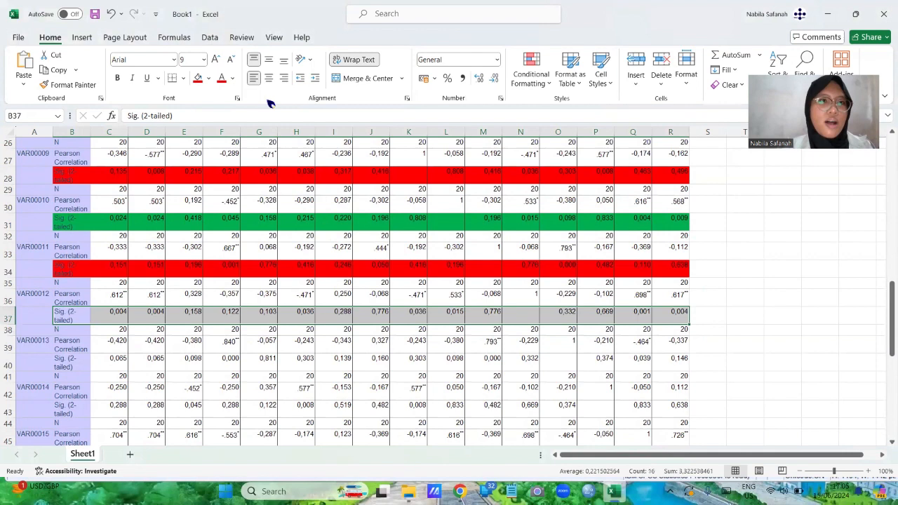
click(209, 79)
click(244, 213)
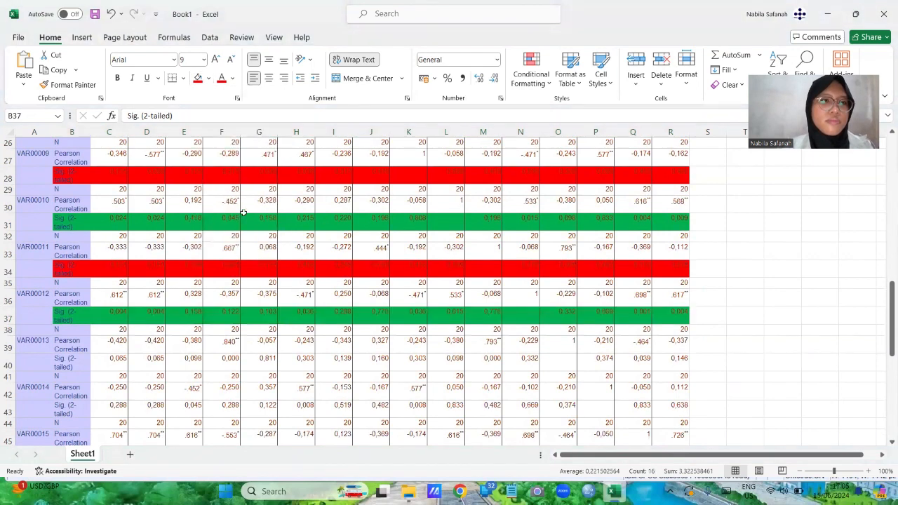
Fill the Sig. (2-tailed) rows of VAR00013 (B40:R40) and VAR00014 (B43:R43) with the standard red color.
scroll(78, 307, down, 2)
drag(78, 308, 670, 309)
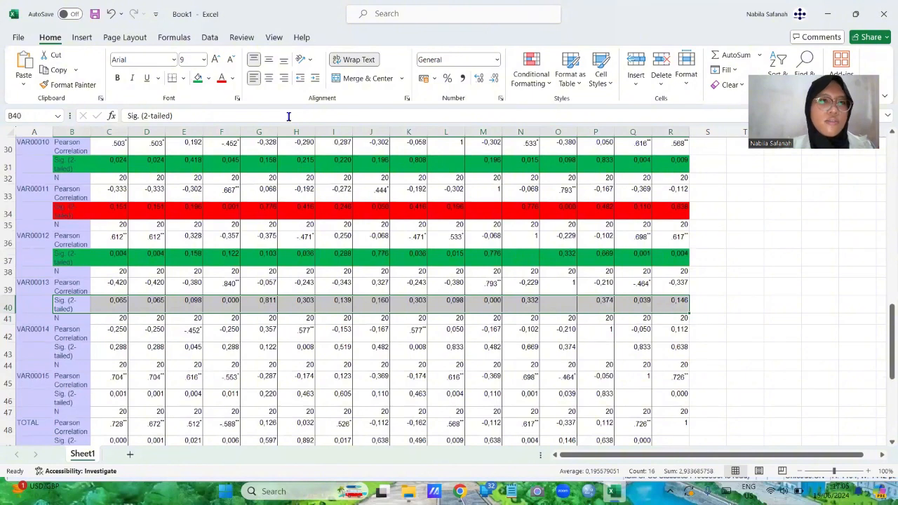
click(209, 78)
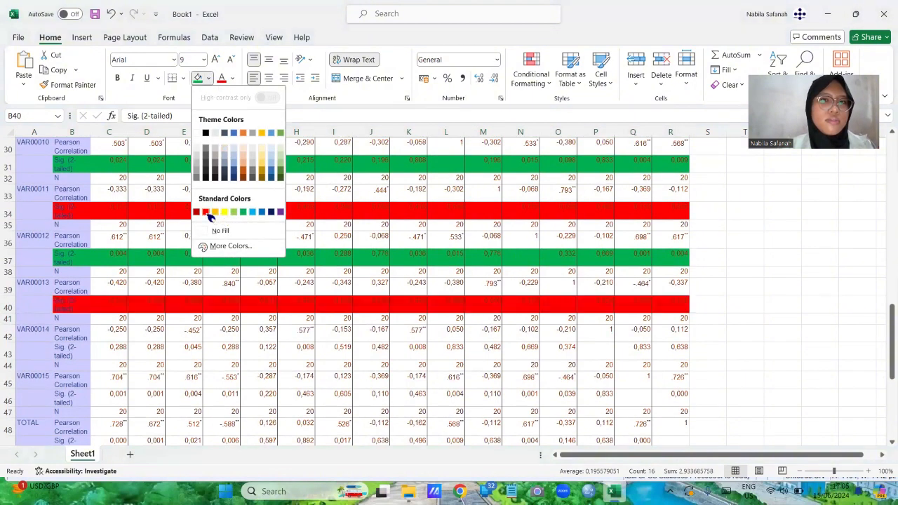
click(212, 213)
scroll(176, 297, down, 2)
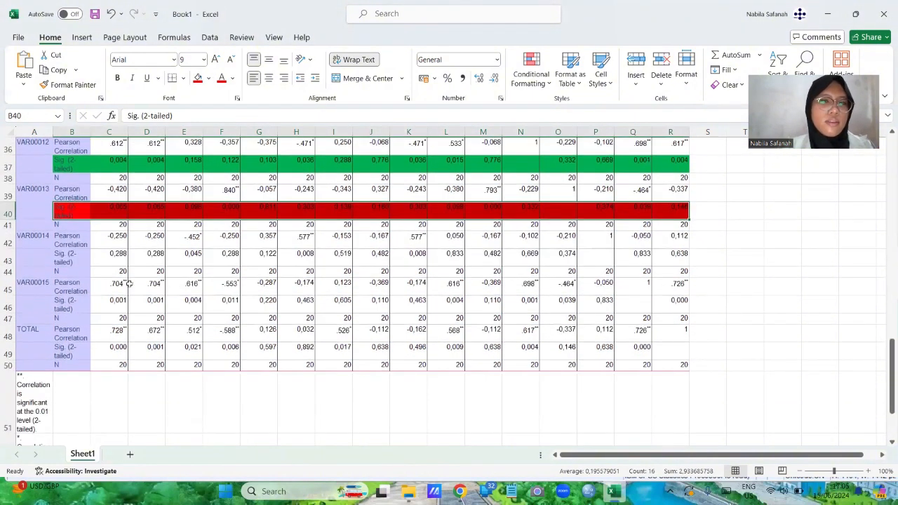
drag(67, 259, 679, 260)
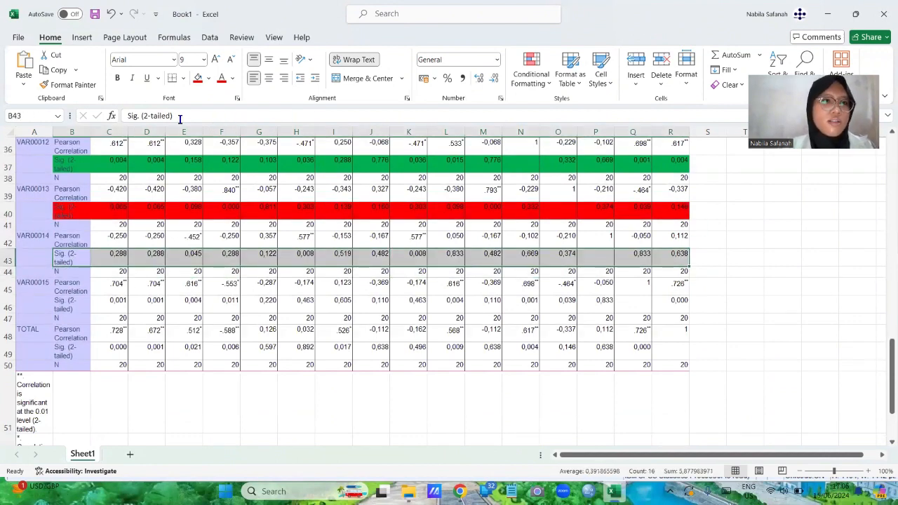
click(198, 79)
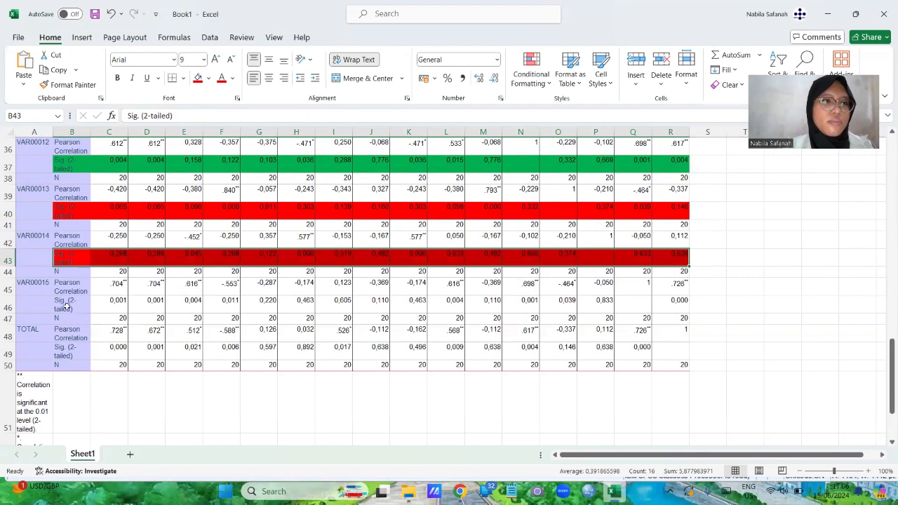
Fill the Sig. (2-tailed) row of VAR00015, B46:R46, with the standard green color.
drag(65, 306, 679, 302)
click(208, 78)
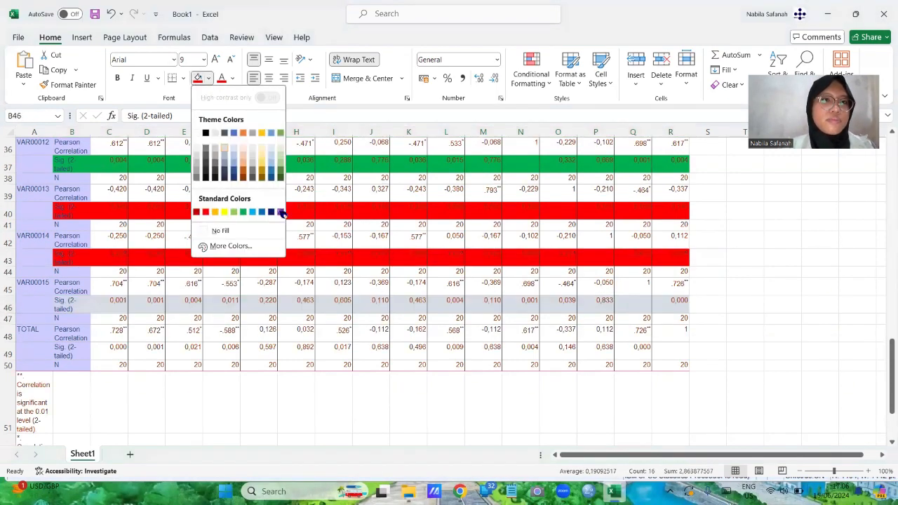
click(243, 212)
Review the green and red significance rows of all 15 items across the whole Correlations table.
scroll(658, 285, up, 2)
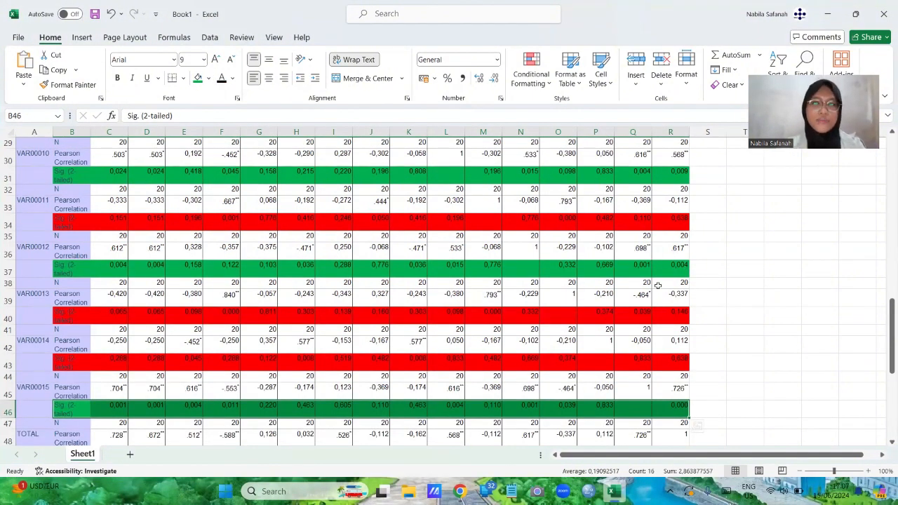
scroll(638, 329, up, 7)
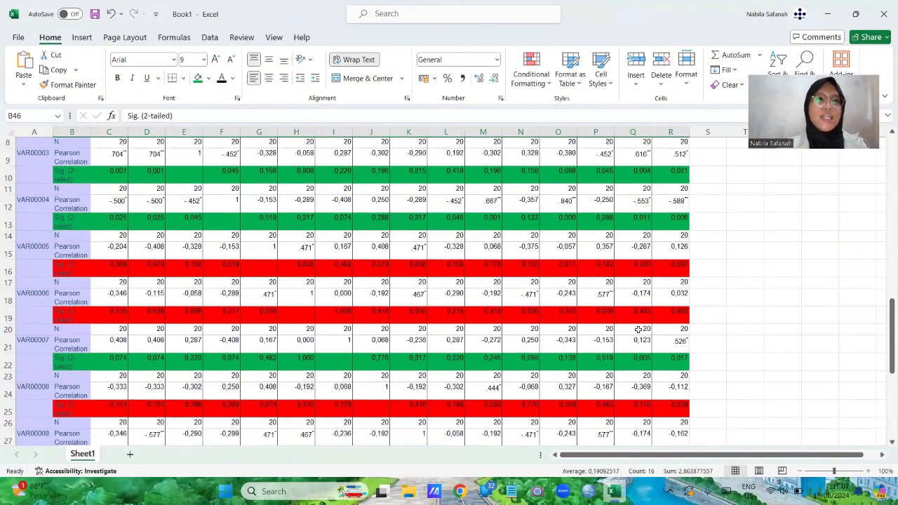
scroll(638, 329, up, 3)
scroll(638, 329, down, 12)
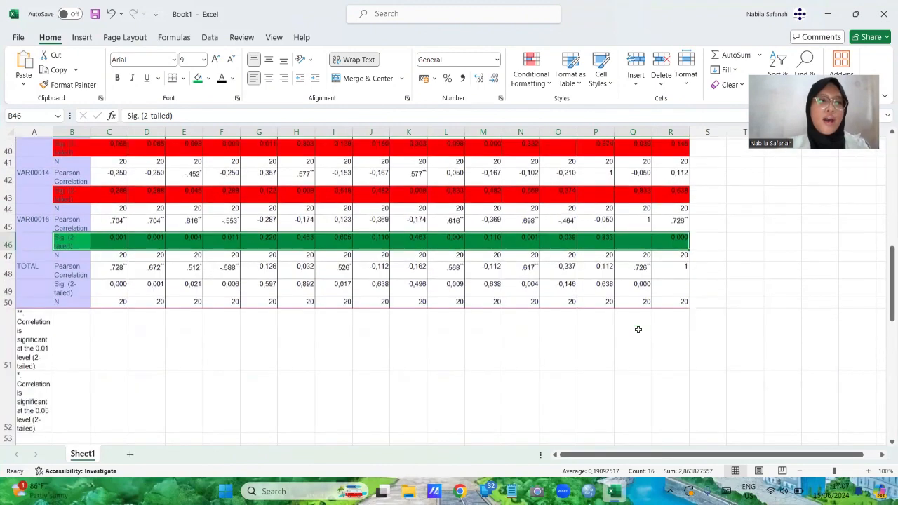
click(638, 329)
scroll(637, 329, up, 13)
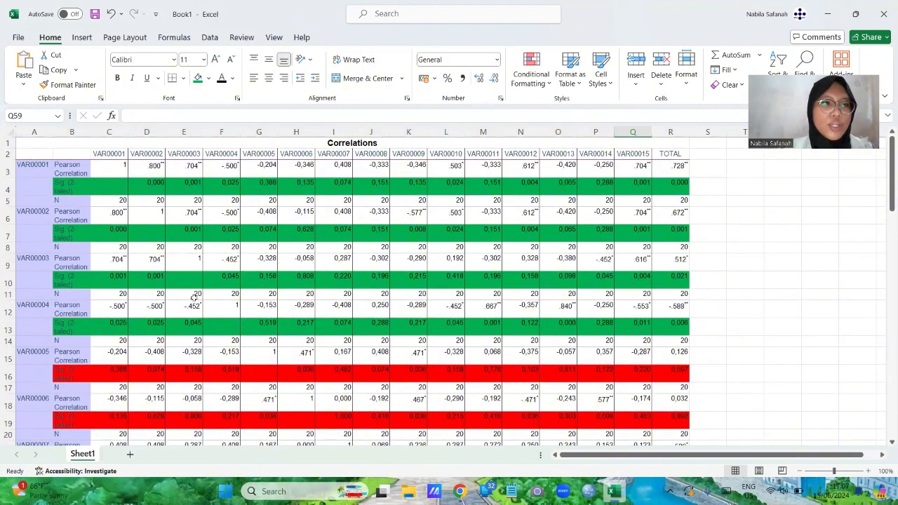
Check which items from VAR00001 to VAR00015 are valid or invalid by the color of their Sig. (2-tailed) rows.
scroll(189, 325, down, 4)
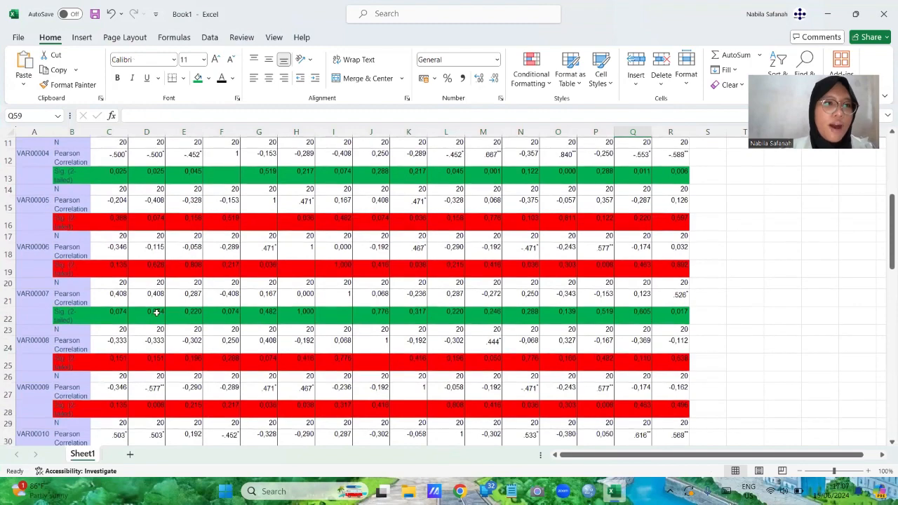
scroll(158, 312, down, 5)
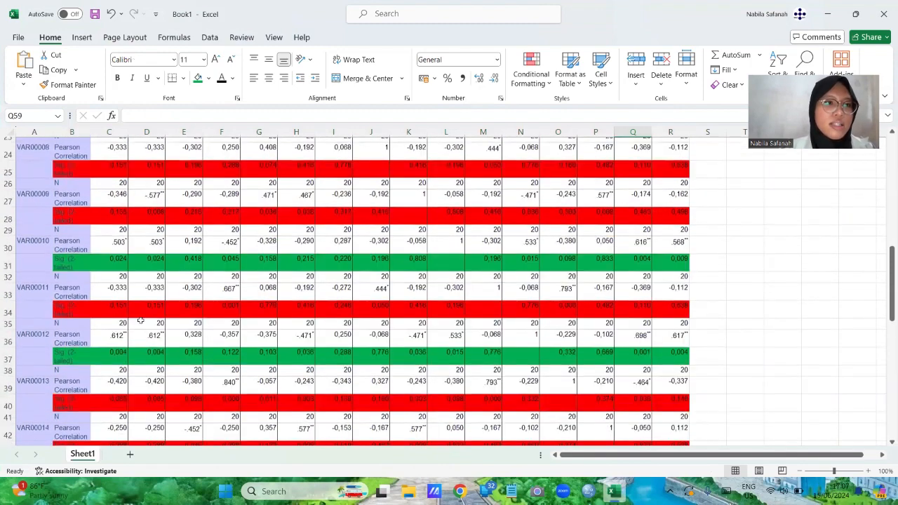
scroll(129, 337, down, 3)
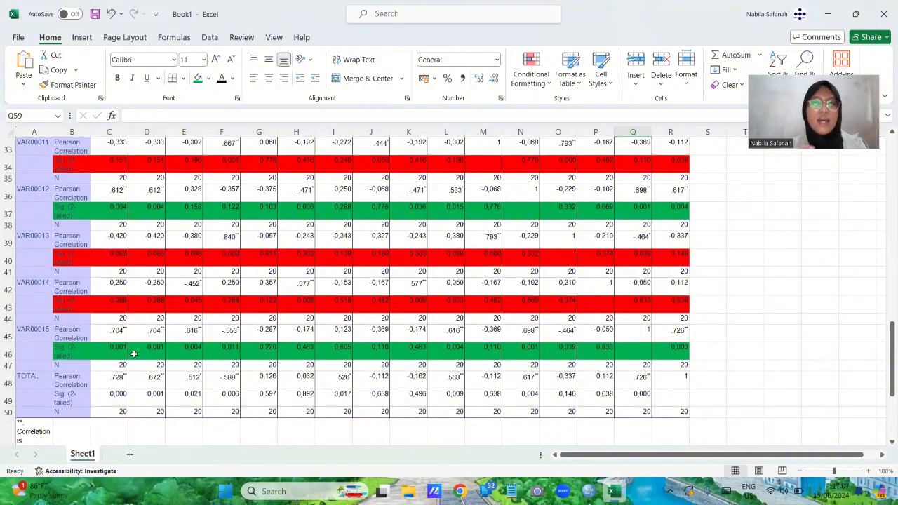
scroll(134, 354, up, 10)
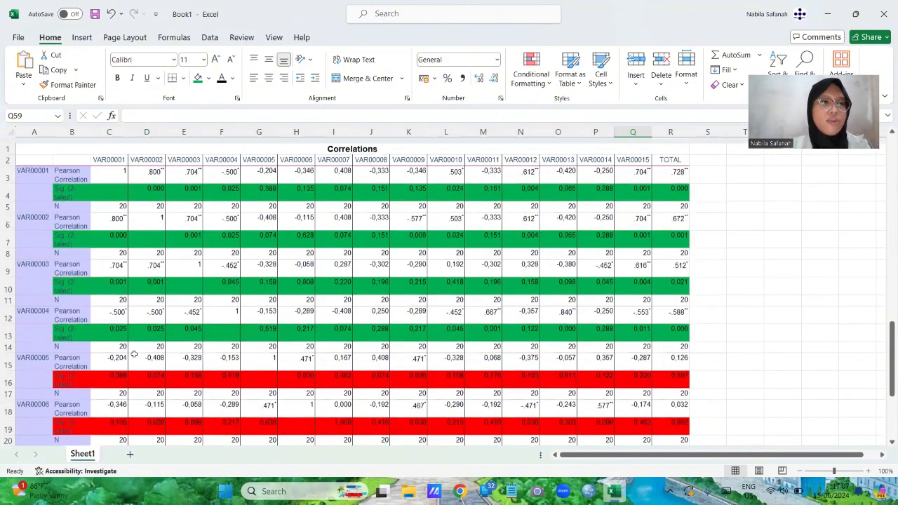
scroll(161, 327, down, 2)
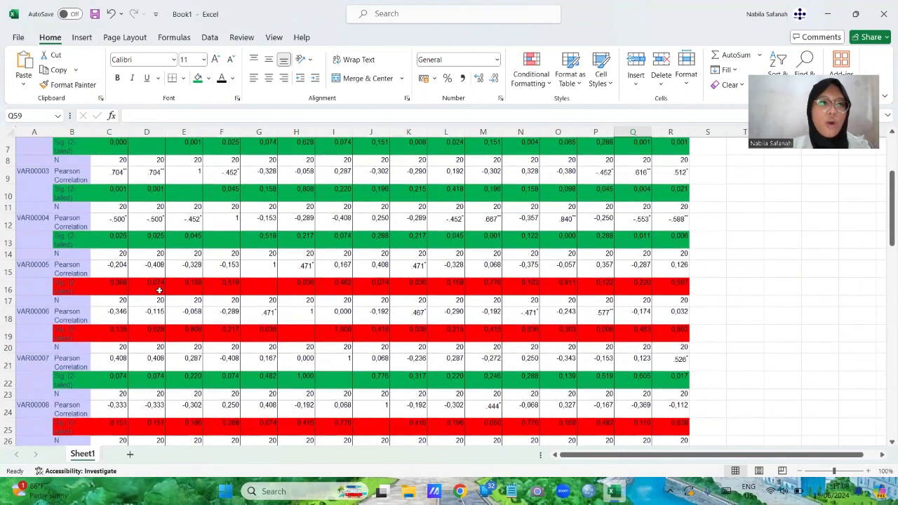
scroll(159, 290, down, 2)
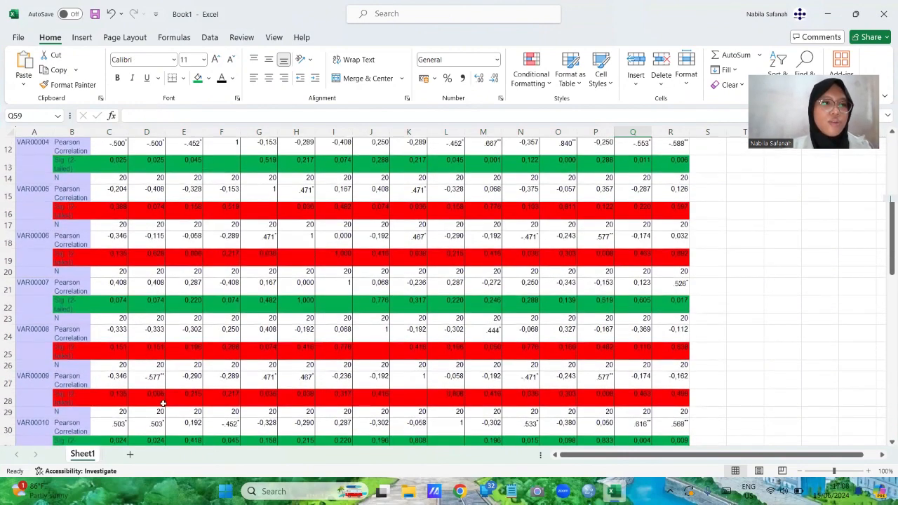
scroll(163, 403, down, 4)
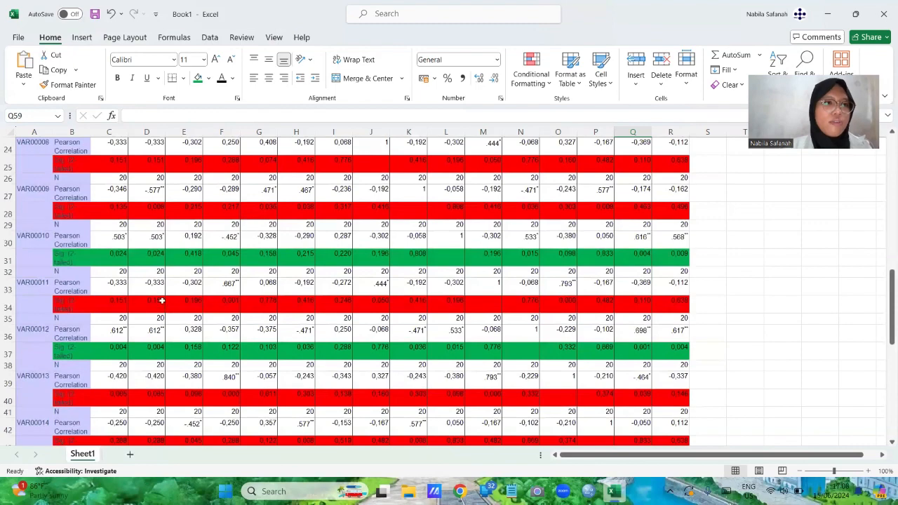
scroll(161, 300, down, 2)
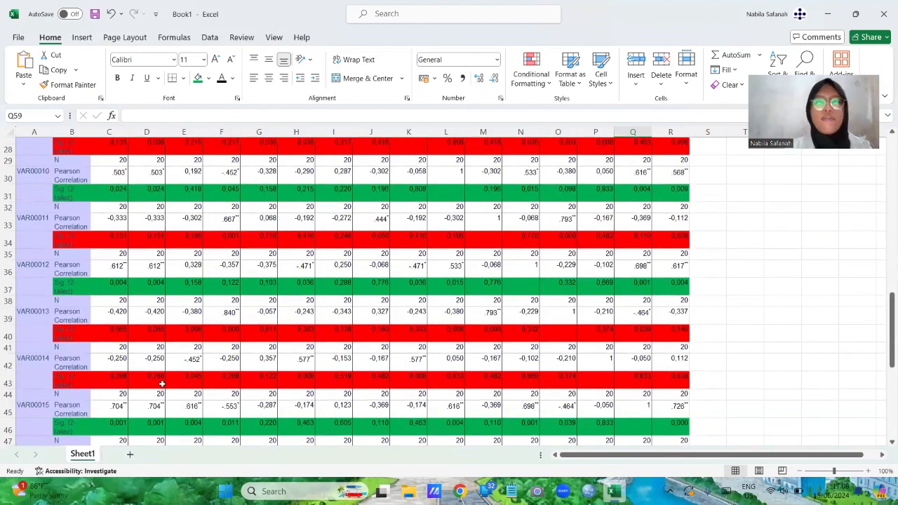
scroll(161, 385, down, 5)
scroll(161, 384, up, 18)
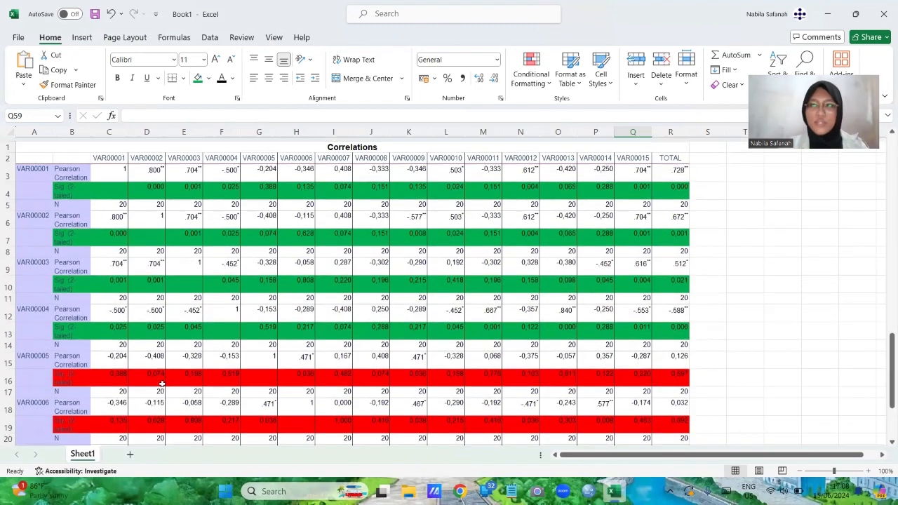